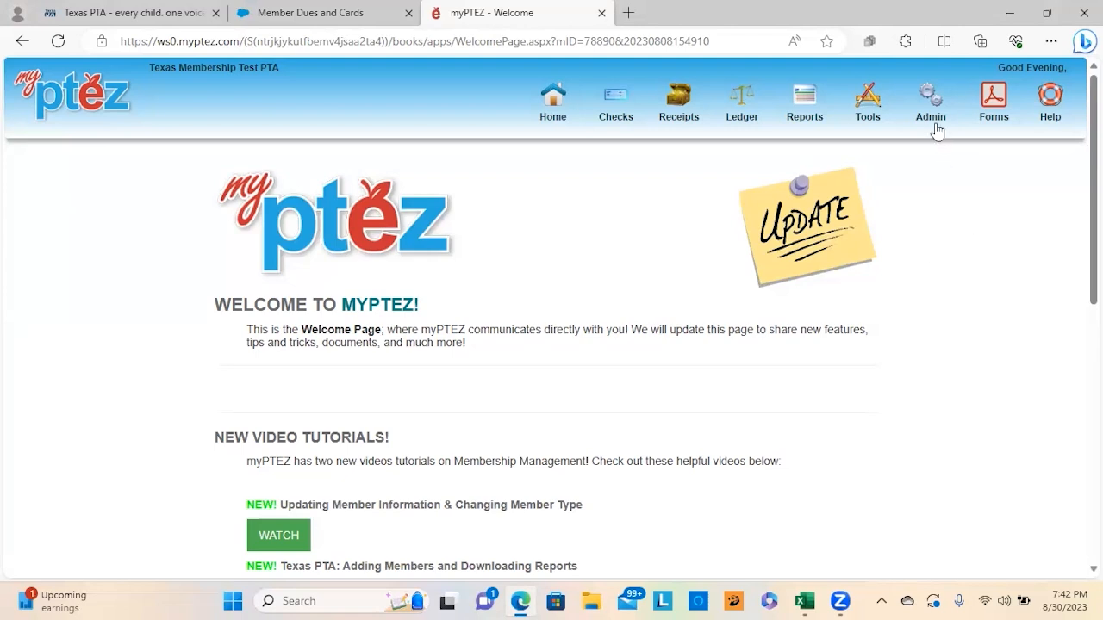
# Step: Open Membership Management from the Admin menu to view member year 2023 - 2024
pyautogui.moveTo(934, 122)
pyautogui.click(939, 198)
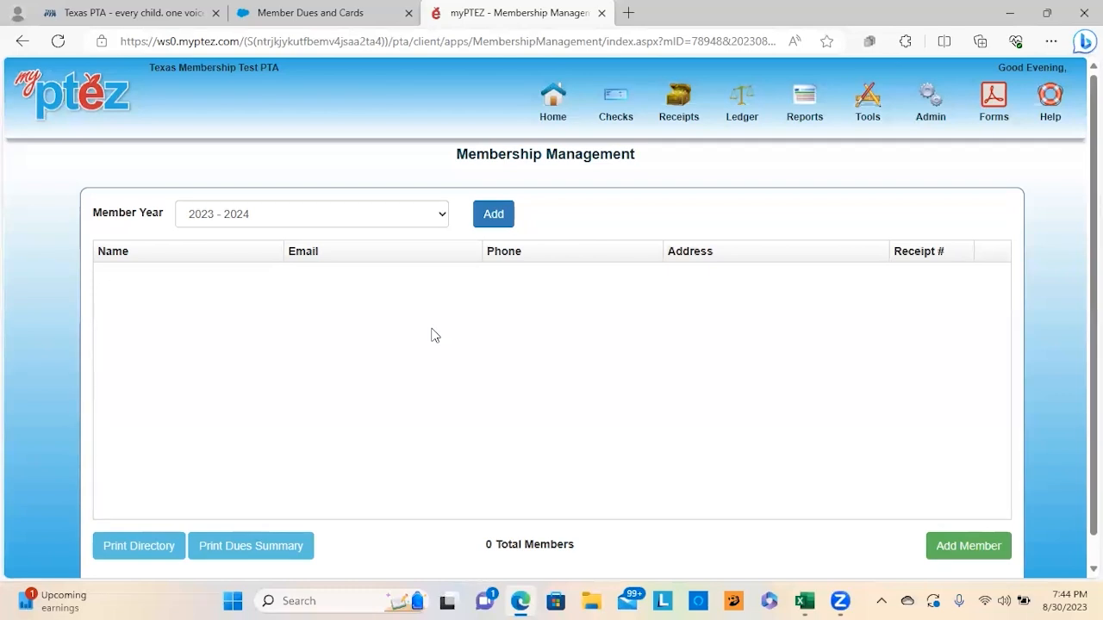
# Step: Add a new individual by full name, accept the unknown name, and choose the Student type
pyautogui.click(999, 554)
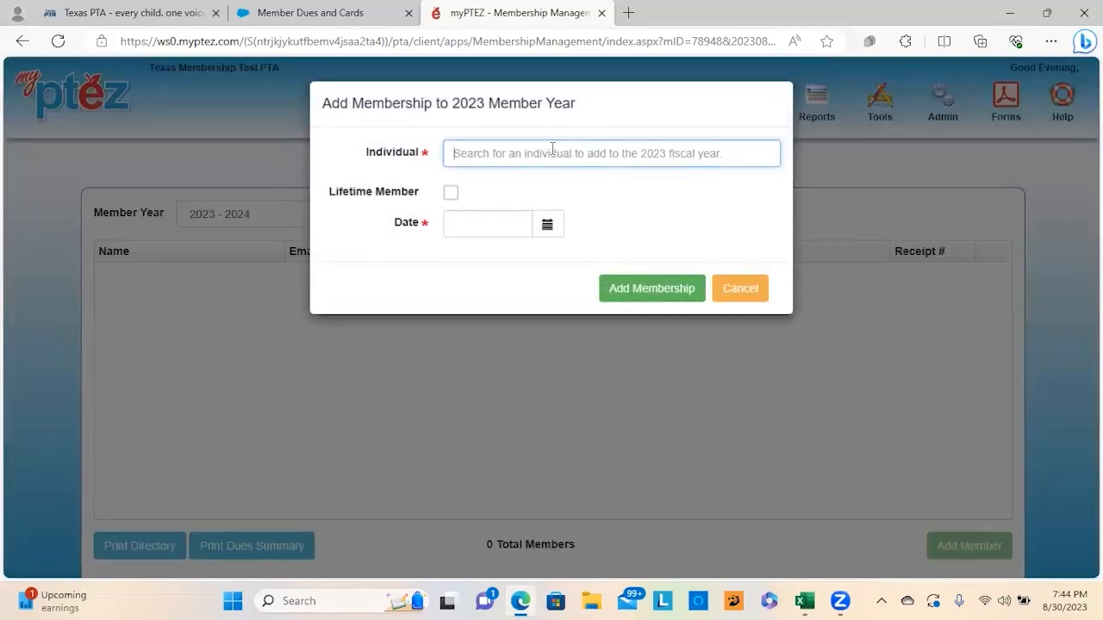
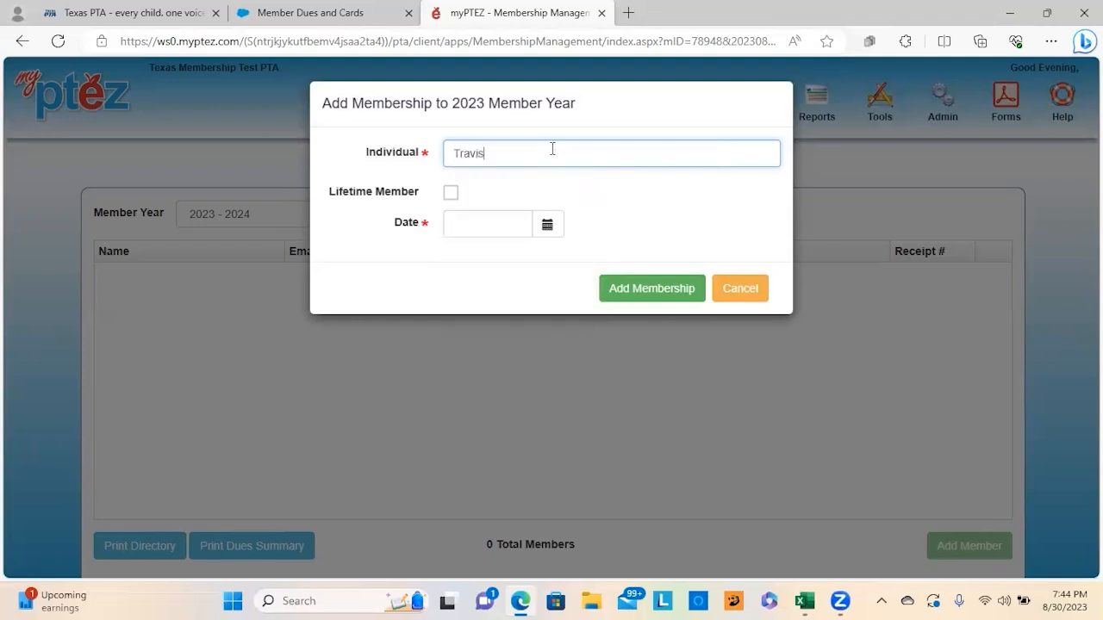
pyautogui.press('Tab')
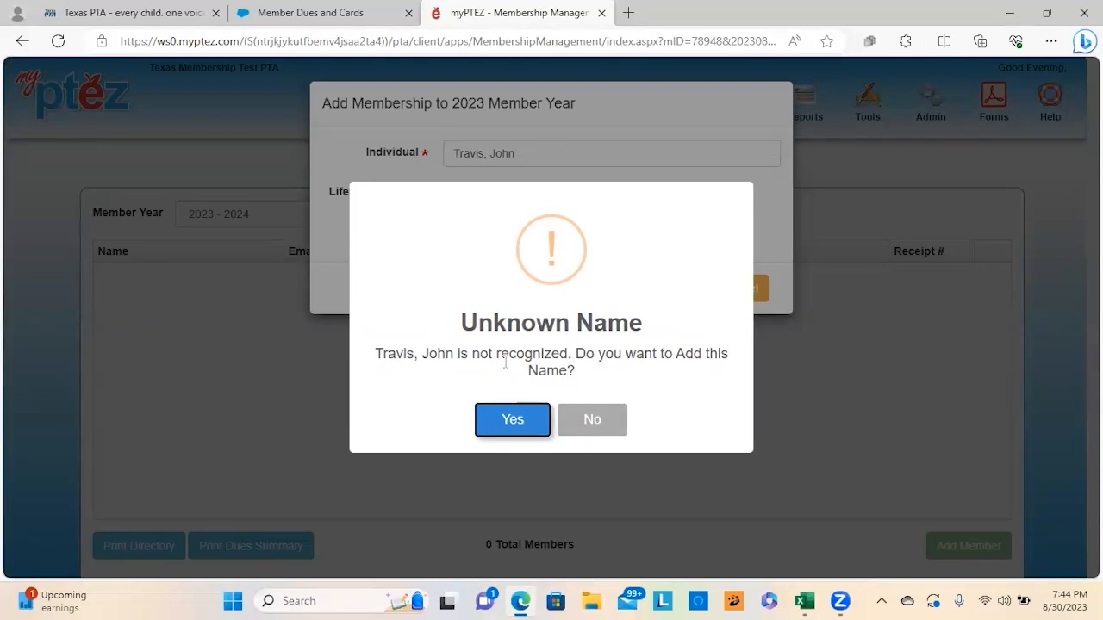
pyautogui.click(494, 405)
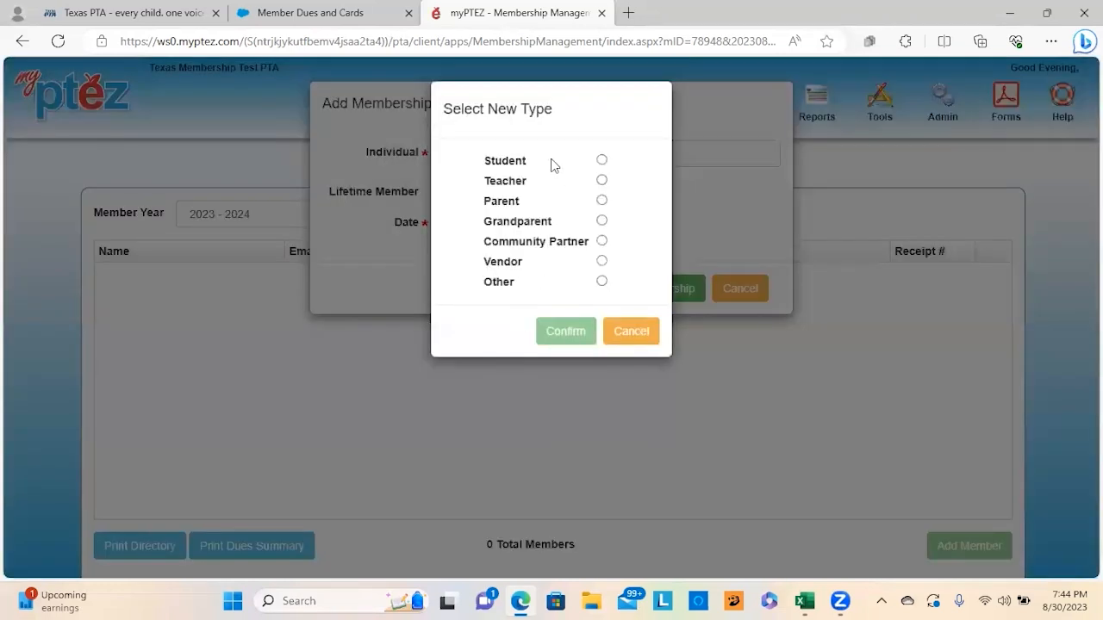
pyautogui.click(602, 160)
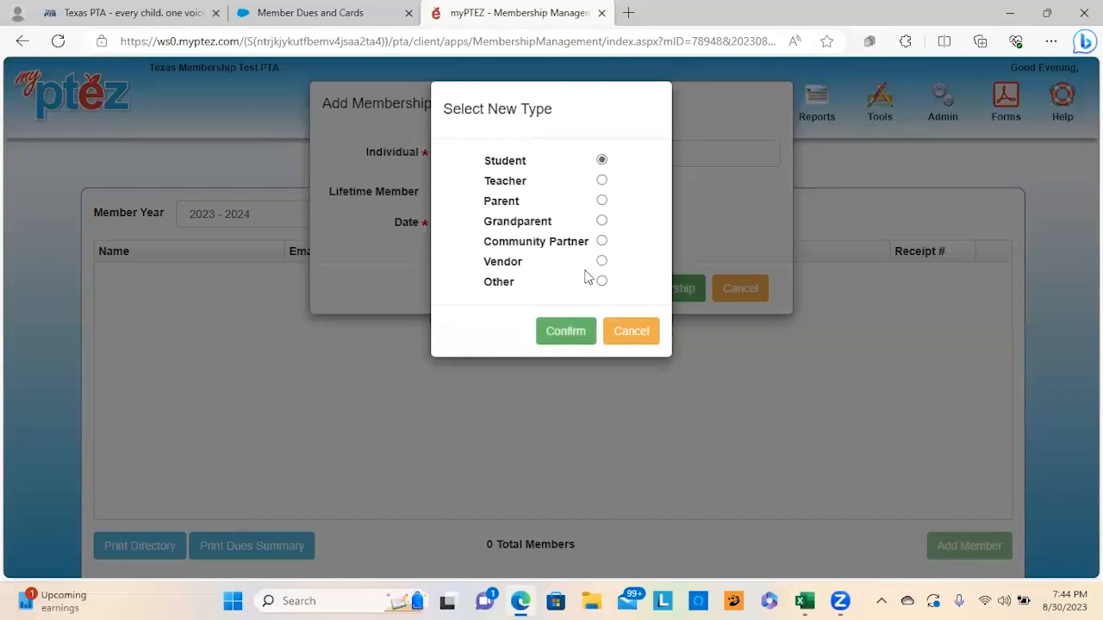
# Step: Confirm Student, enter the student's e-mail address under Address Info, and save the record
pyautogui.click(565, 334)
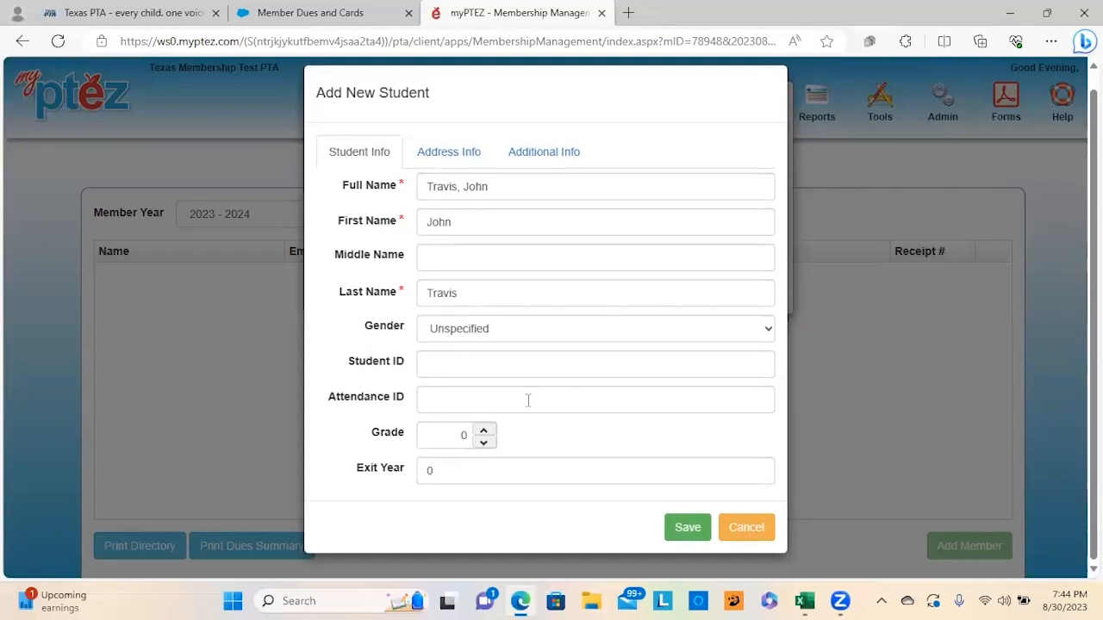
pyautogui.click(463, 150)
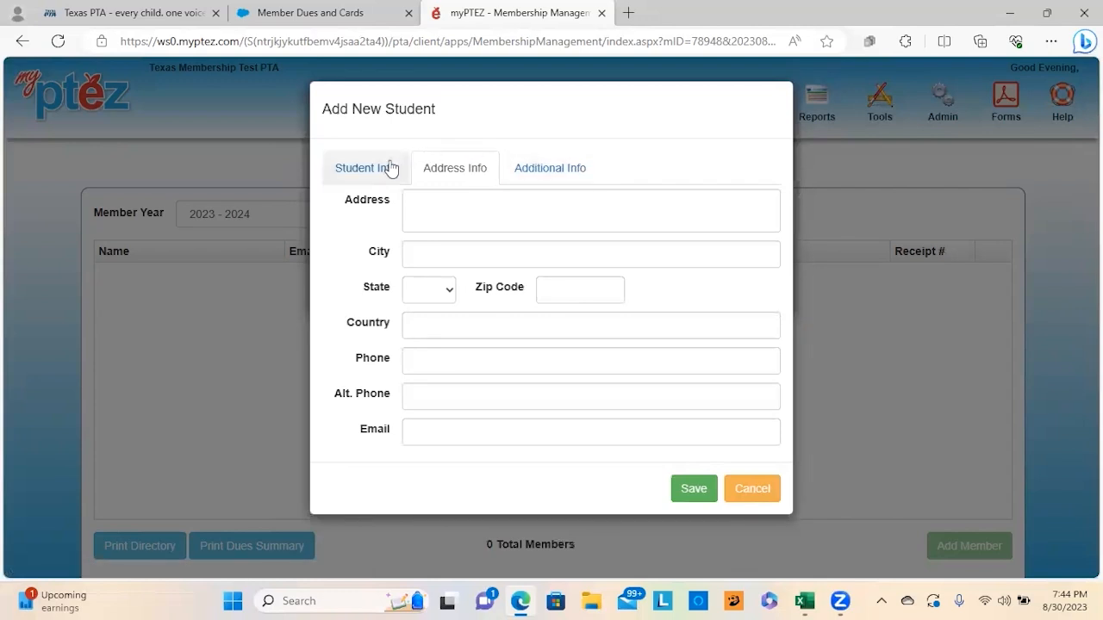
pyautogui.click(388, 168)
pyautogui.click(479, 169)
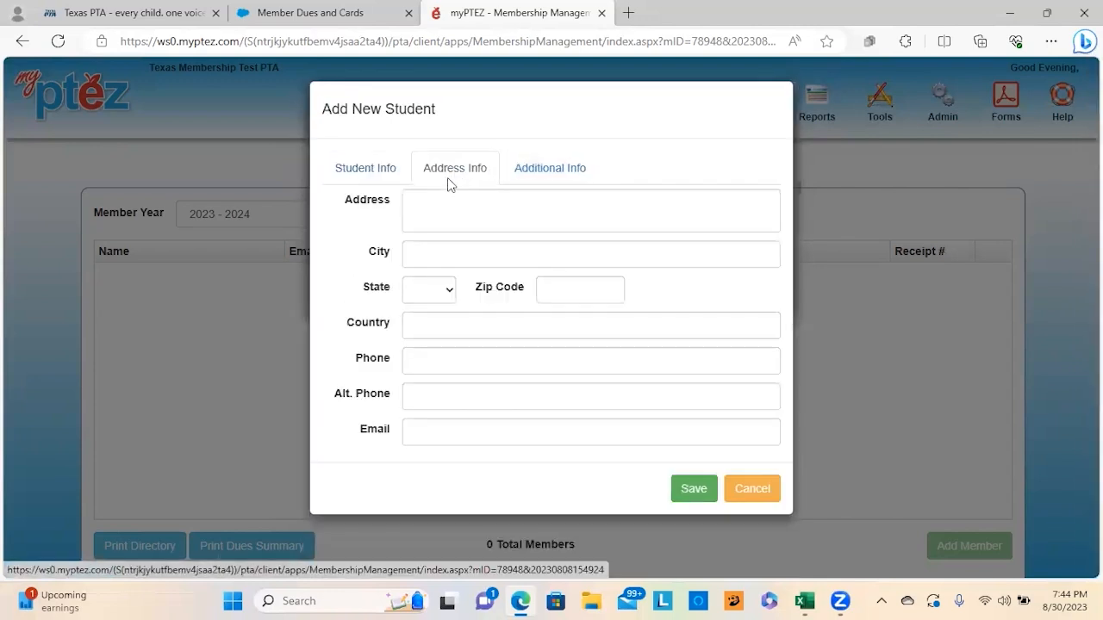
pyautogui.click(543, 167)
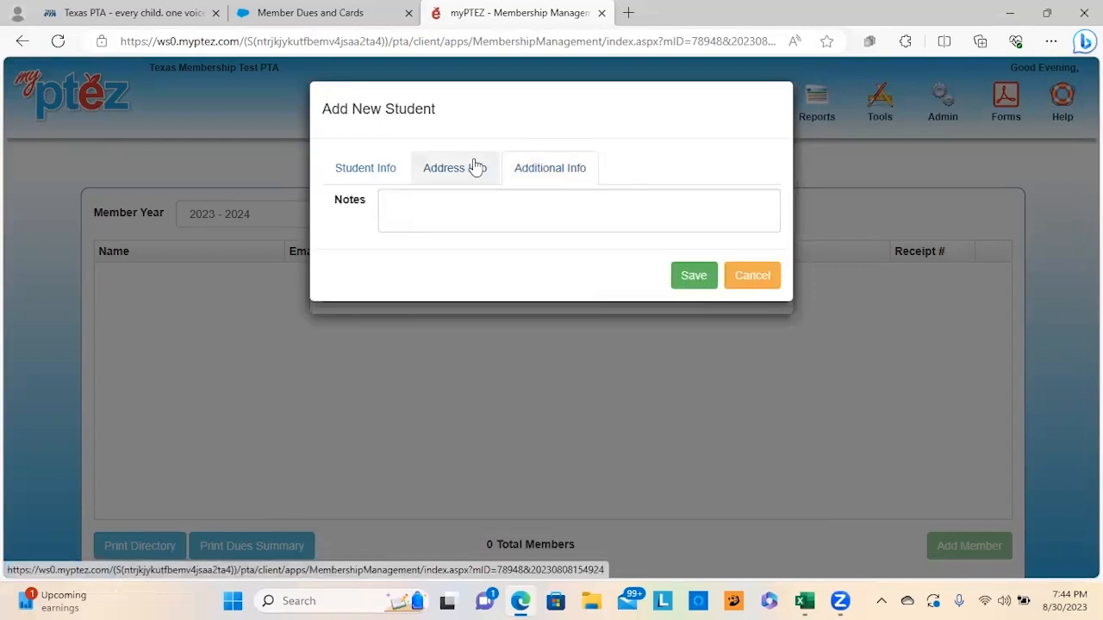
pyautogui.click(475, 168)
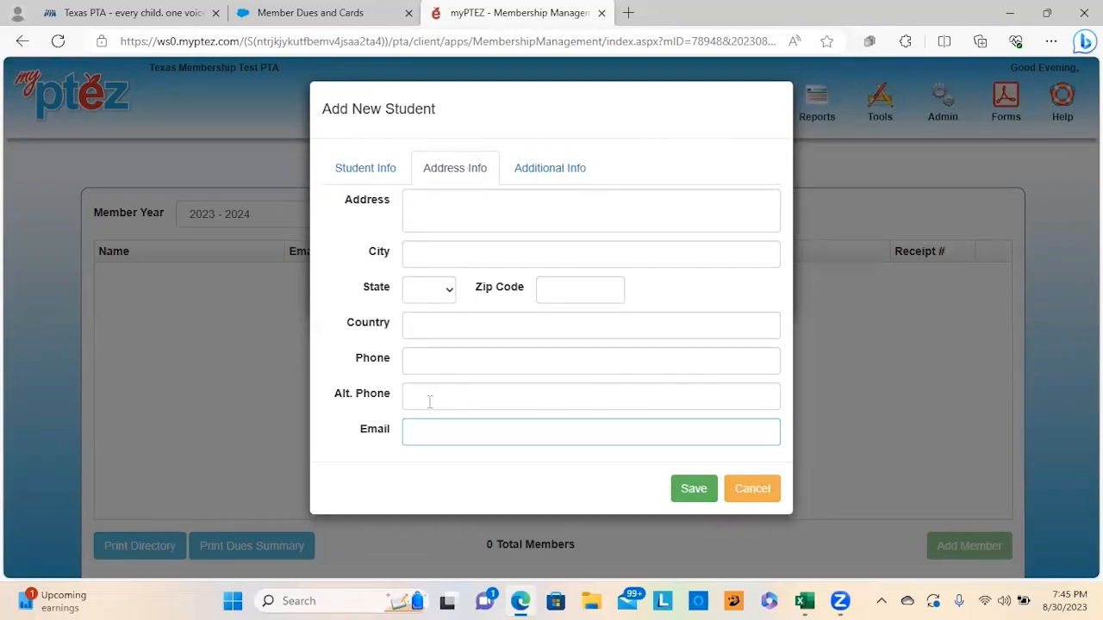
pyautogui.click(690, 491)
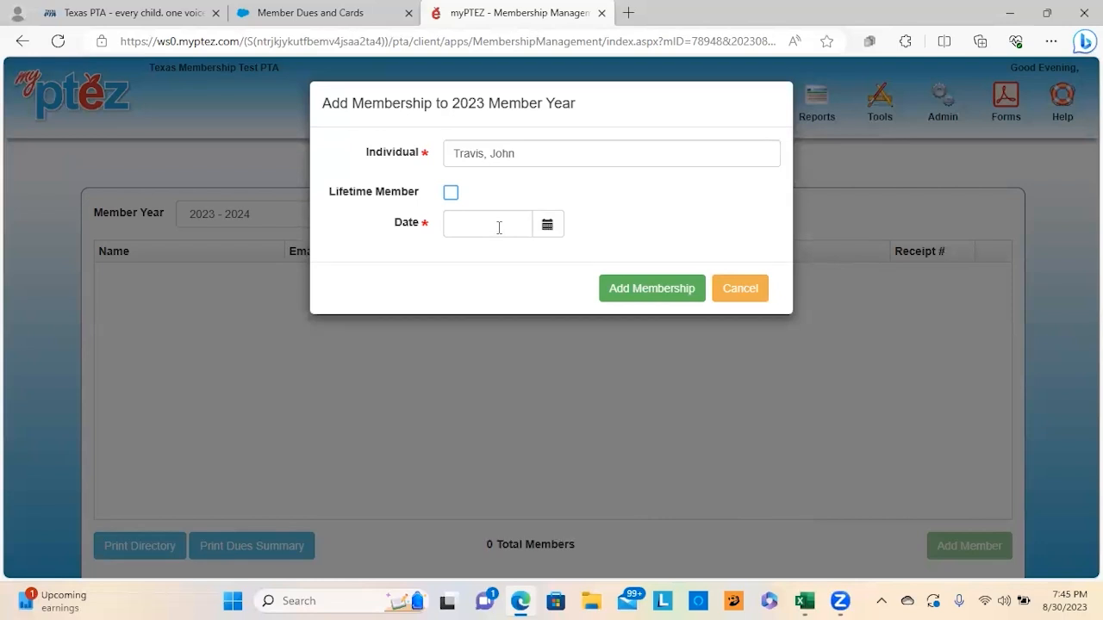
# Step: Add the student's membership dated 8/20/23 and confirm it
pyautogui.click(499, 228)
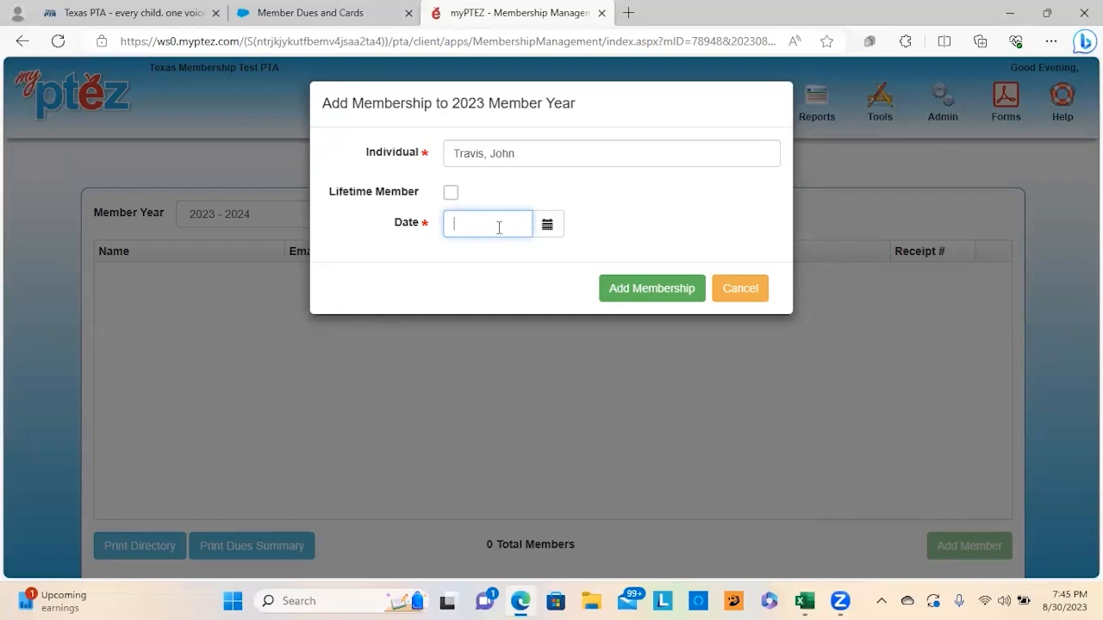
pyautogui.write('9')
pyautogui.press('BackSpace')
pyautogui.write('8/20/23')
pyautogui.click(638, 296)
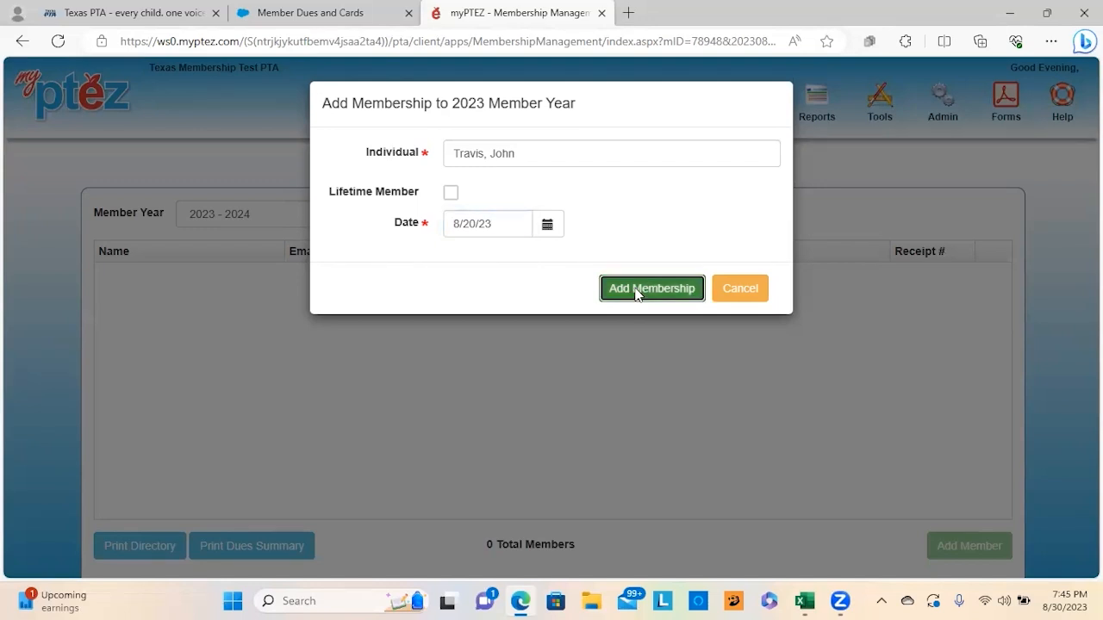
pyautogui.click(552, 402)
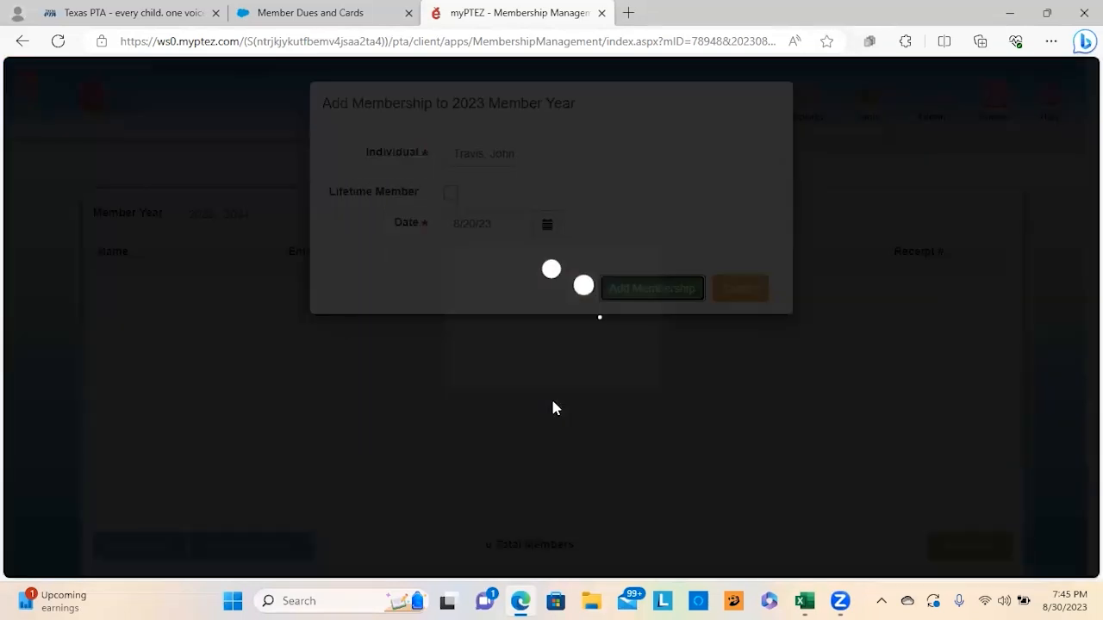
pyautogui.click(531, 375)
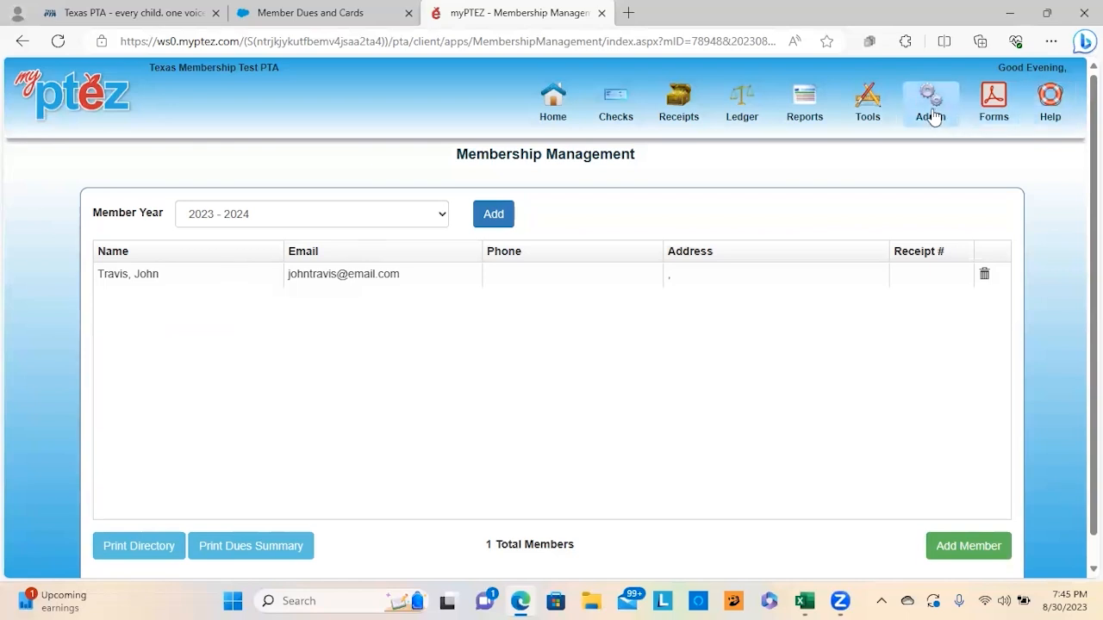
# Step: Download the member import template from Tools > Import Members
pyautogui.click(868, 113)
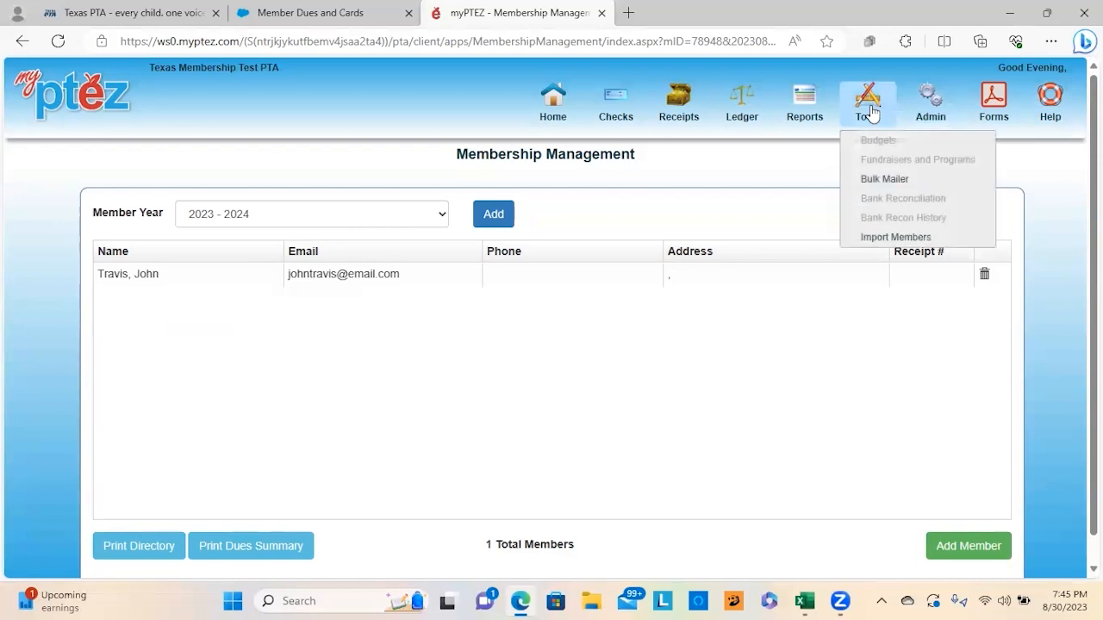
pyautogui.click(876, 234)
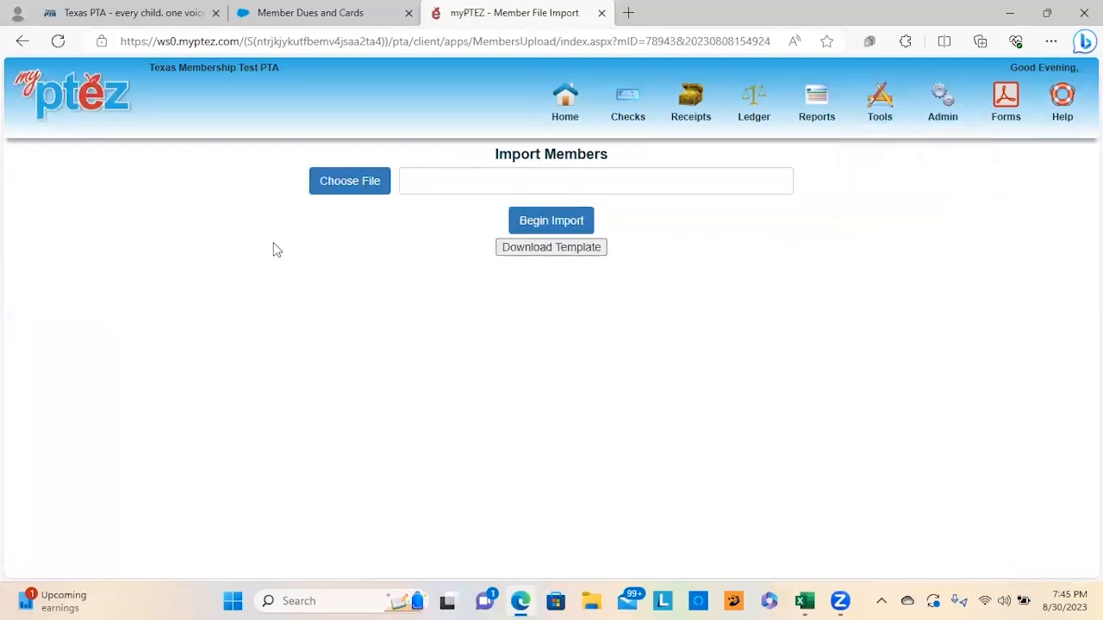
pyautogui.click(536, 250)
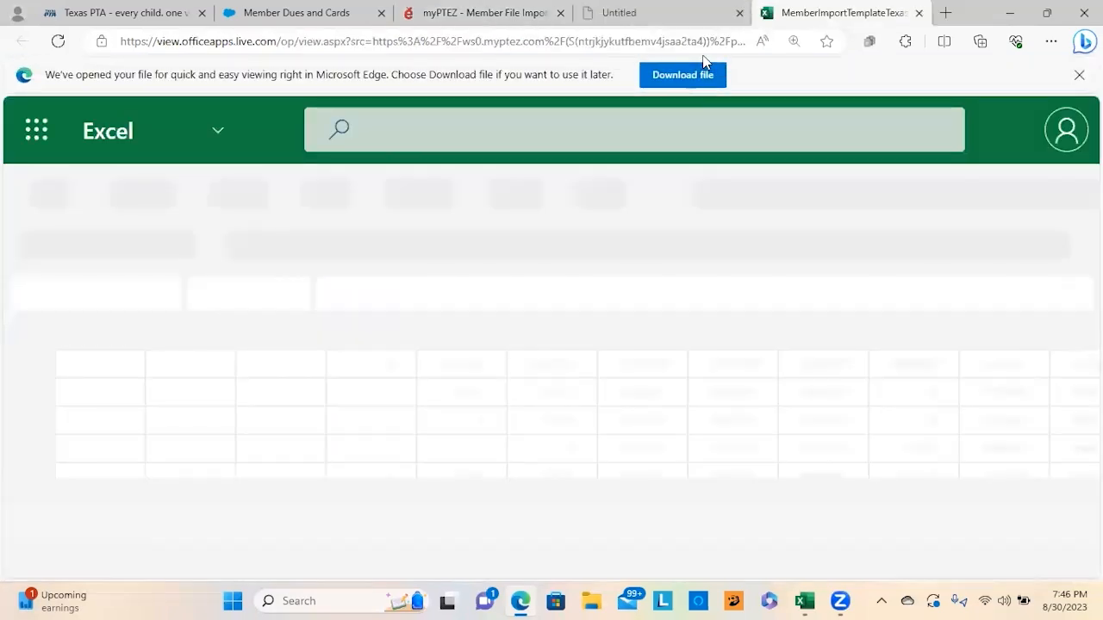
# Step: Save MemberImportTemplateTexas locally and reveal it in the Downloads folder
pyautogui.click(689, 81)
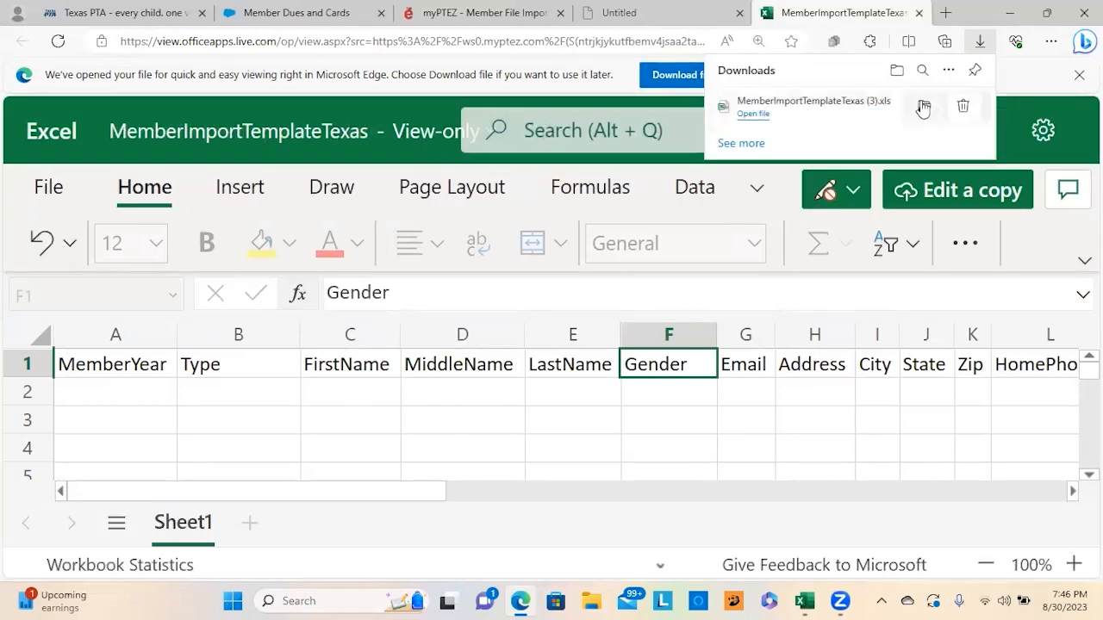
pyautogui.click(924, 107)
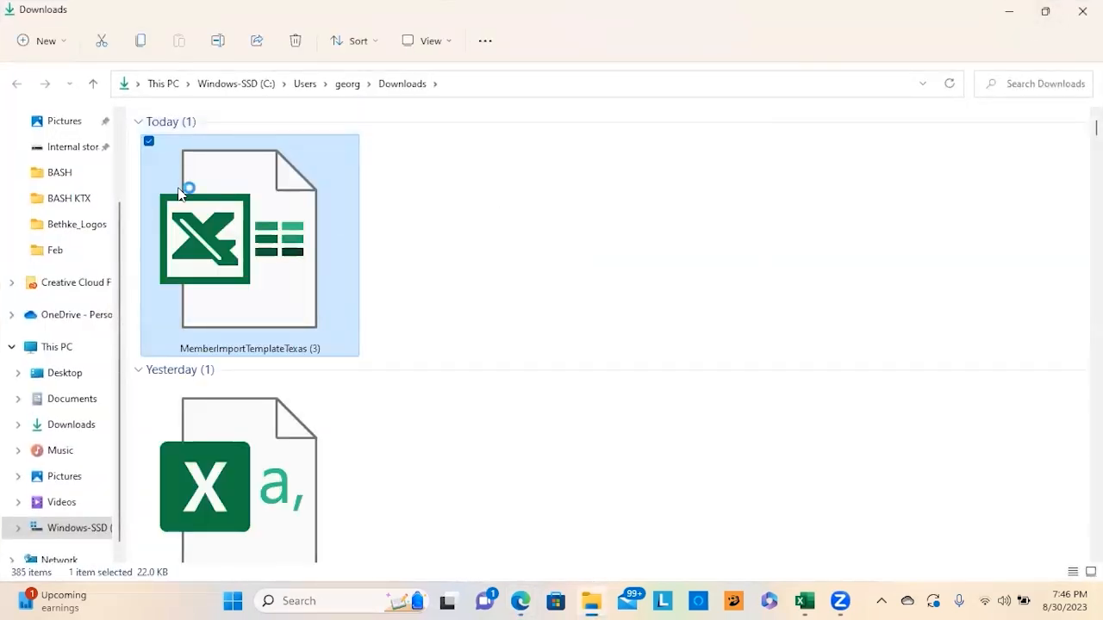
# Step: Open MemberImportTemplateTexas (3) in desktop Excel and enable editing
pyautogui.doubleClick(179, 195)
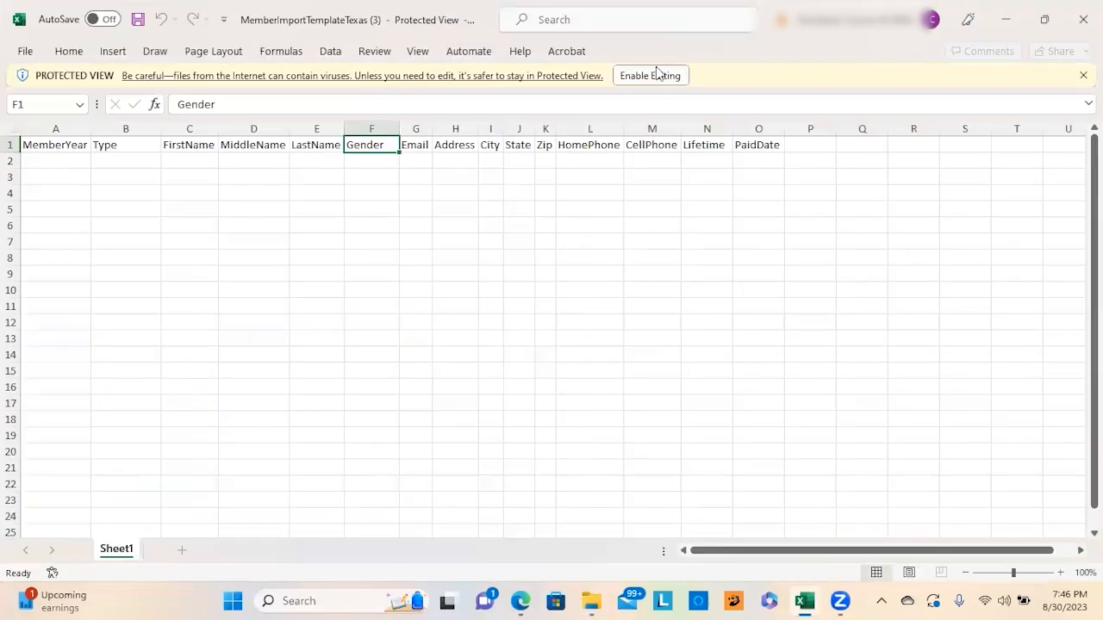
pyautogui.click(646, 74)
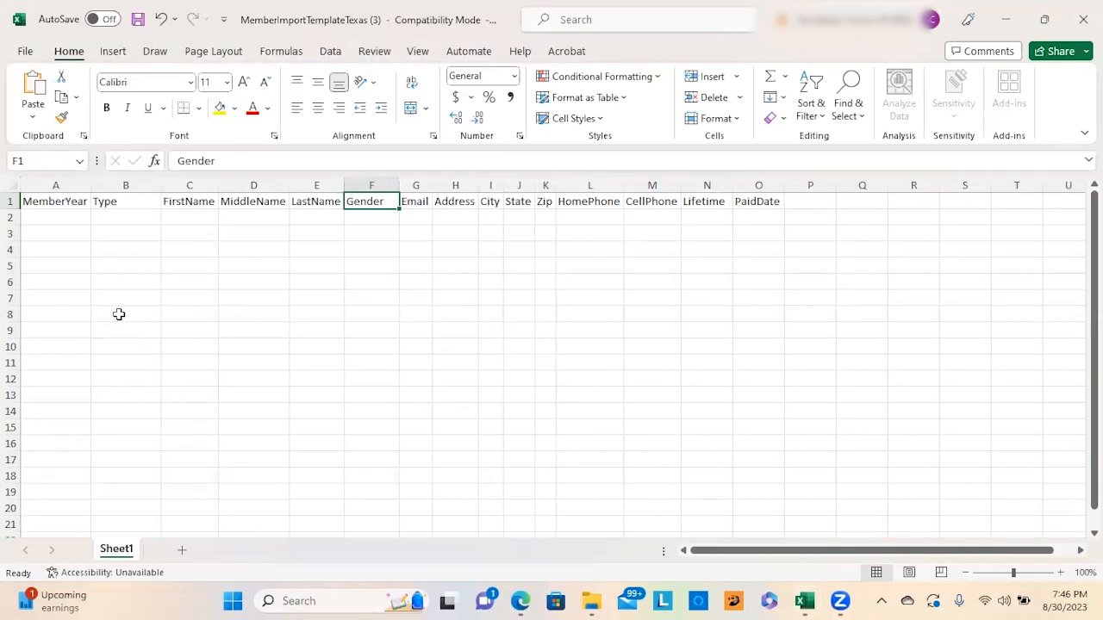
# Step: Enter 2023 as MemberYear in A2 and Grandparent as the Type
pyautogui.click(76, 216)
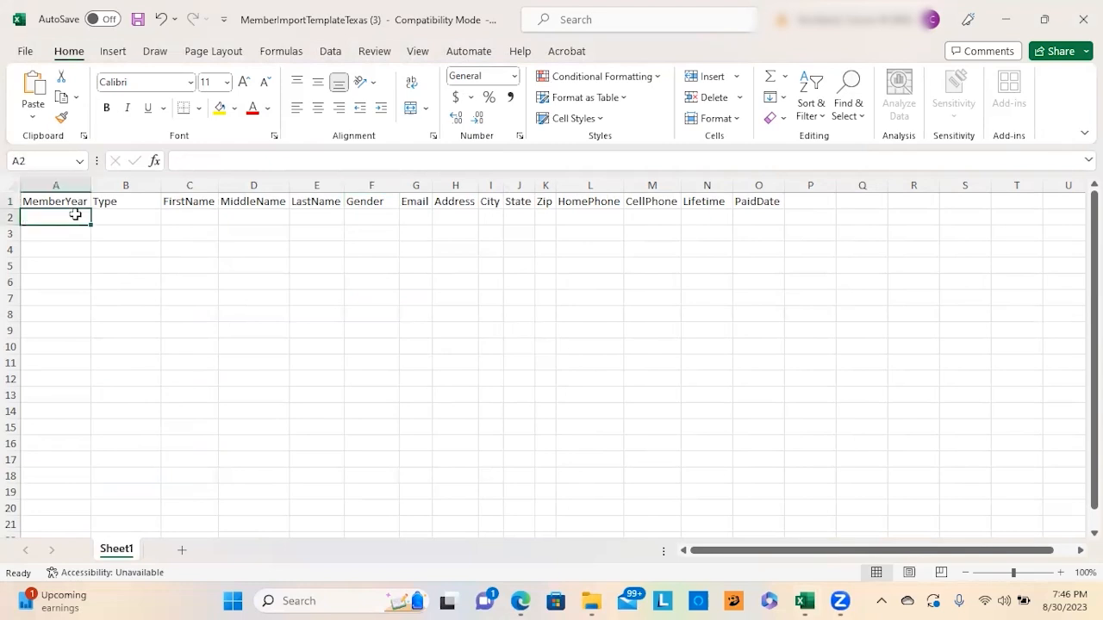
pyautogui.write('2023')
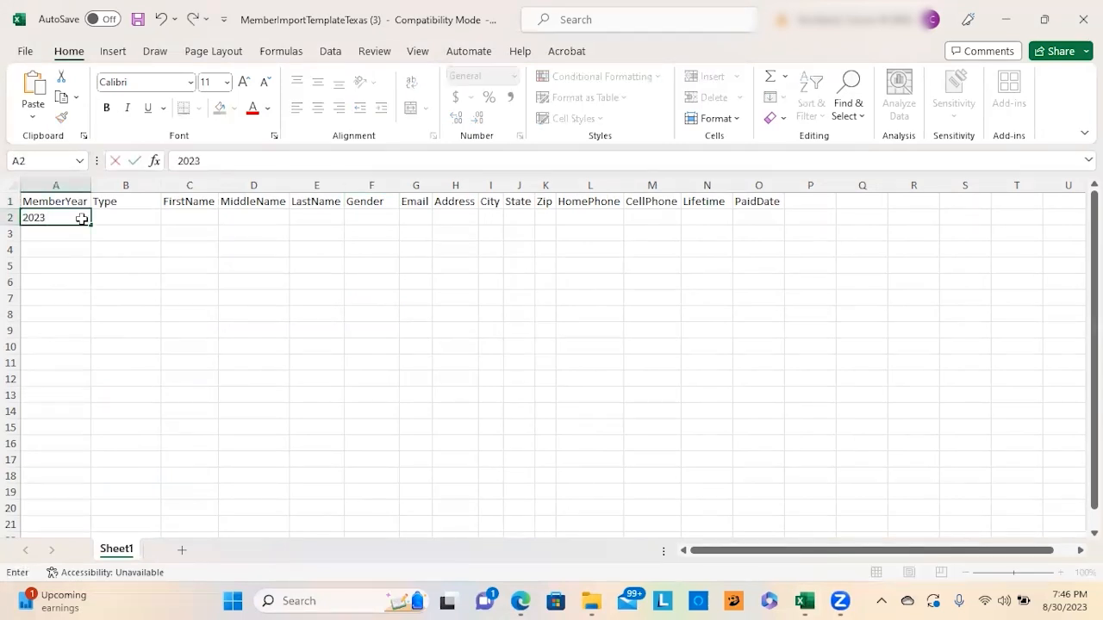
pyautogui.press('Tab')
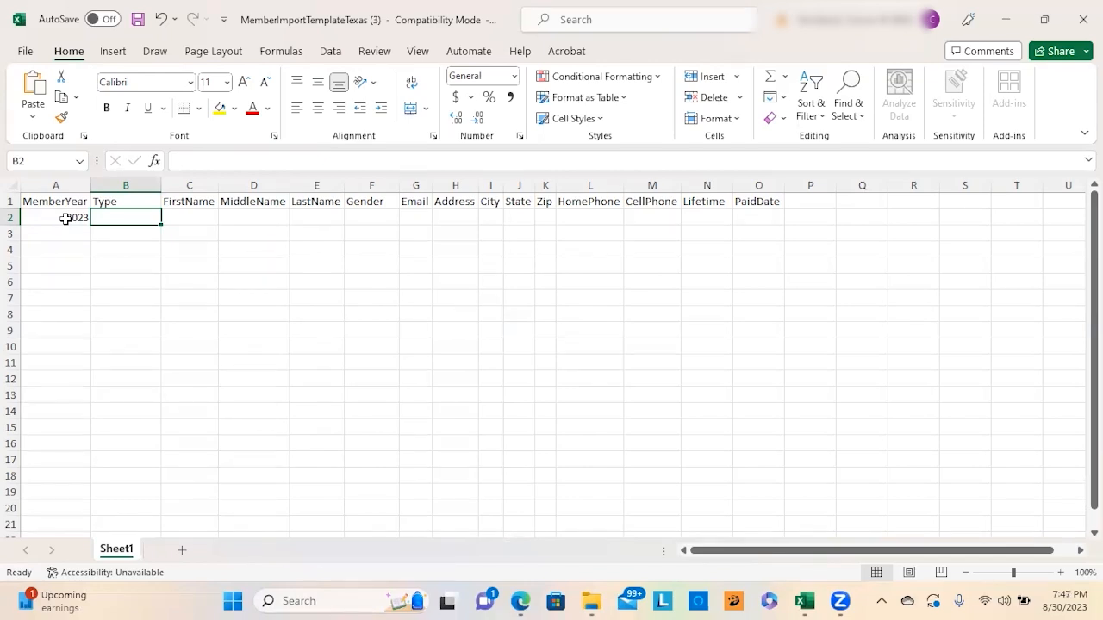
pyautogui.click(65, 219)
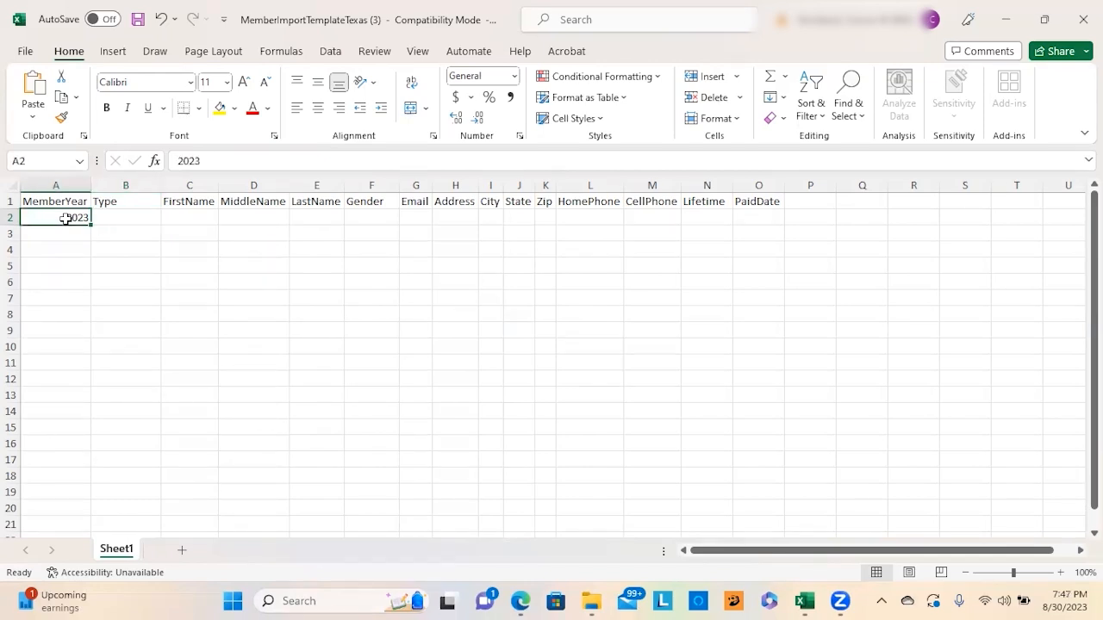
pyautogui.click(149, 218)
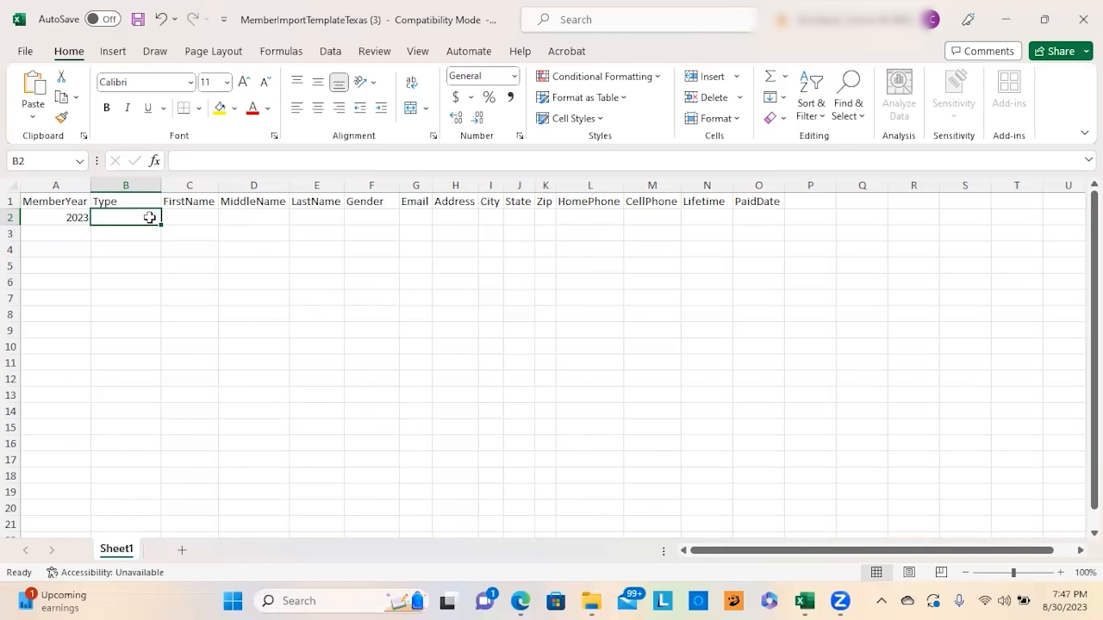
pyautogui.write('G')
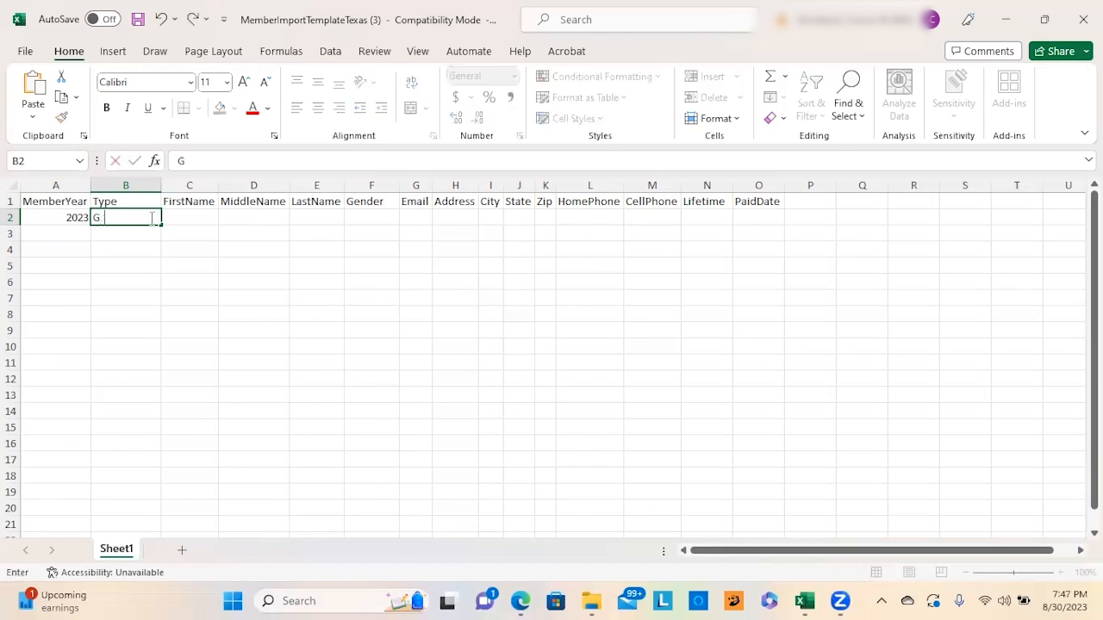
pyautogui.write('randparent')
pyautogui.press('Tab')
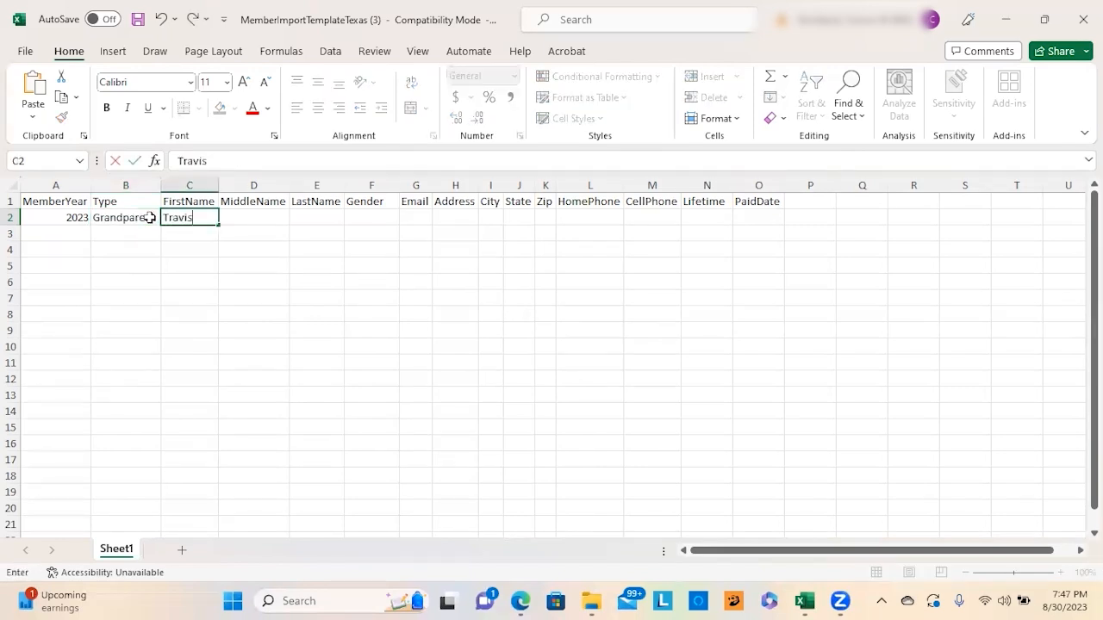
# Step: Fill in the member's first and last names, correcting the first-name entry
pyautogui.press('Tab')
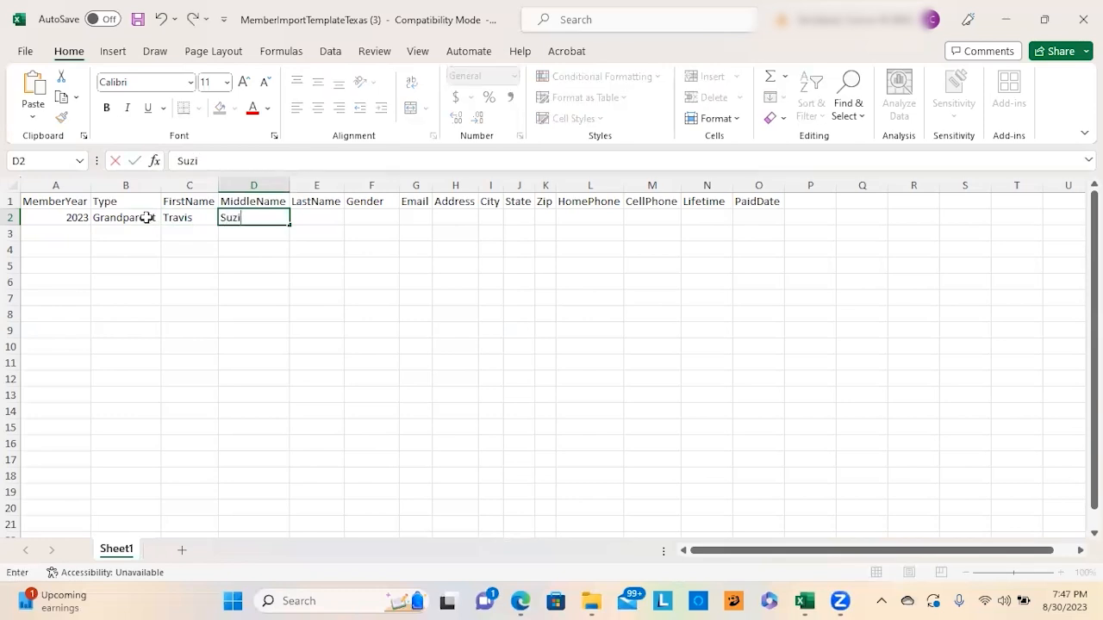
pyautogui.press('Tab')
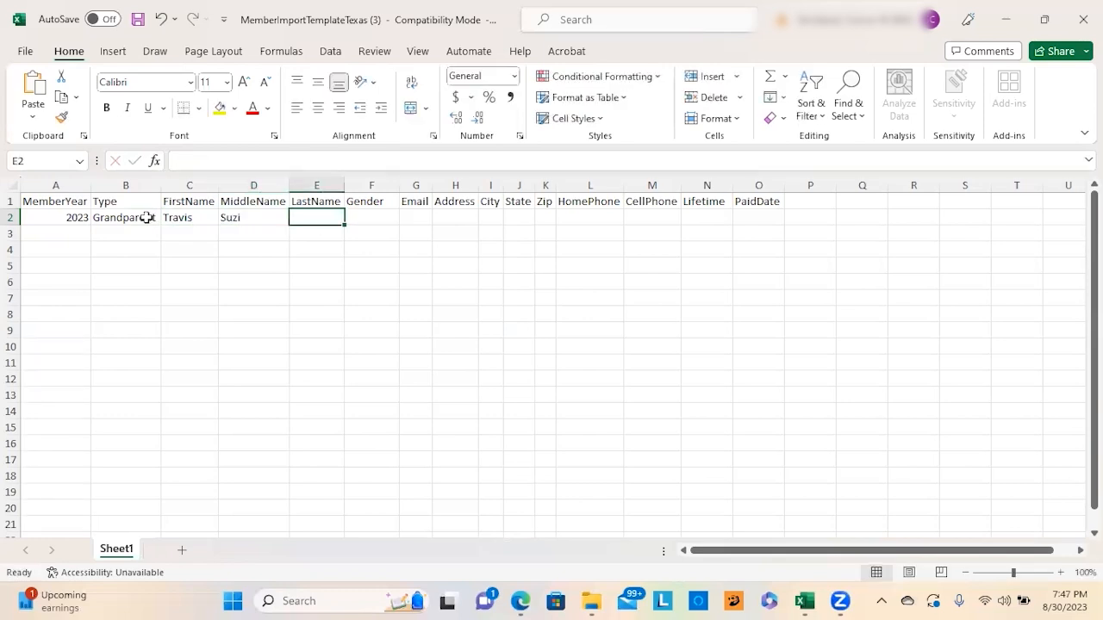
pyautogui.click(193, 219)
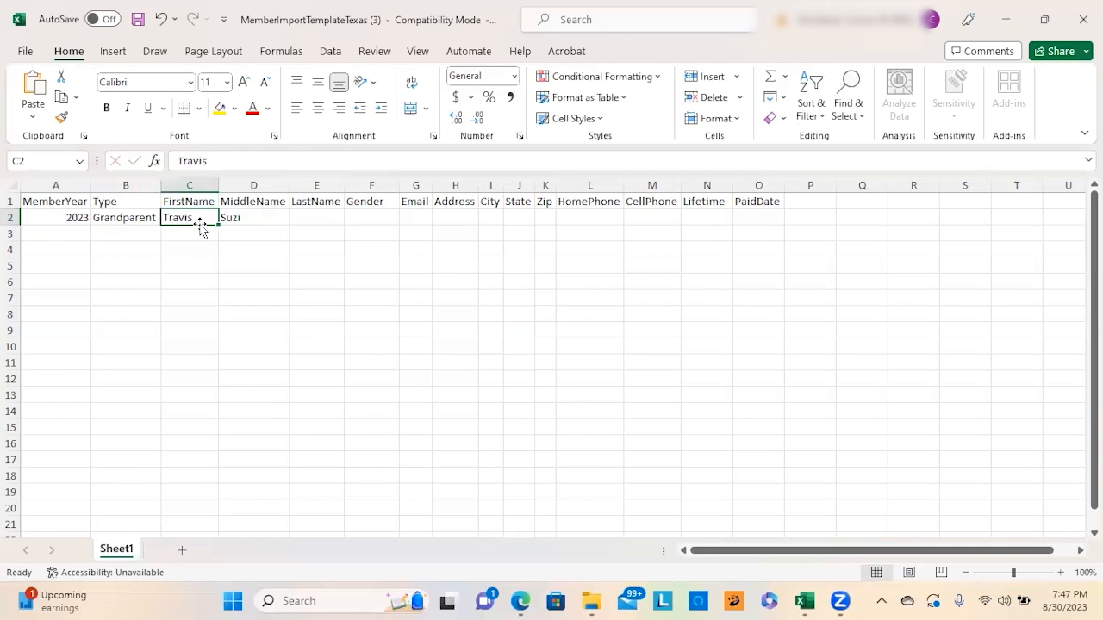
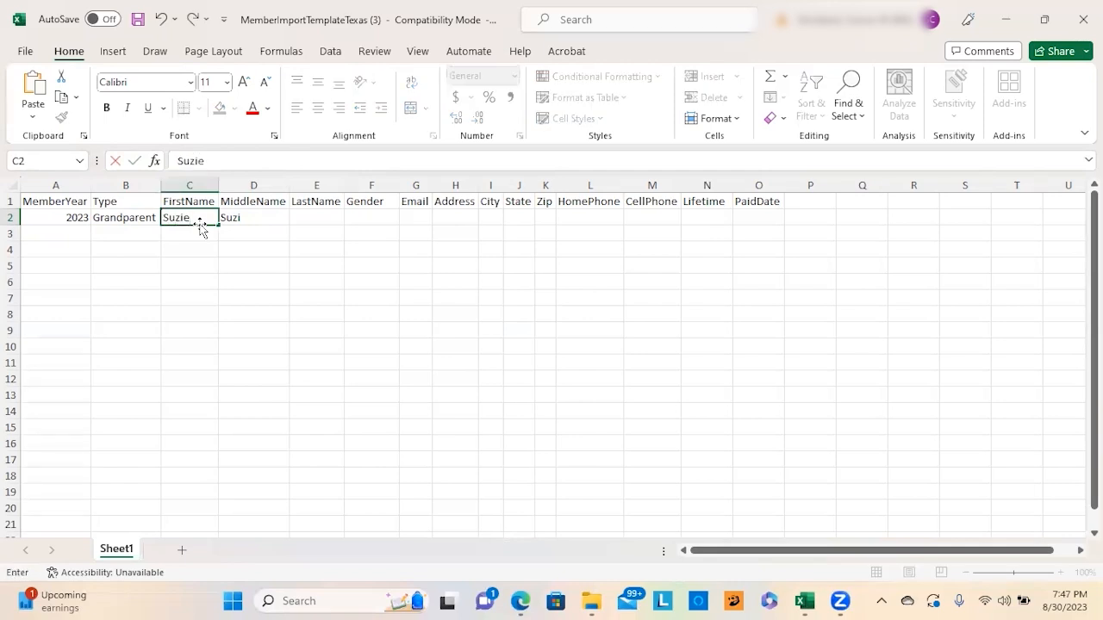
pyautogui.press('Tab')
pyautogui.press('Tab')
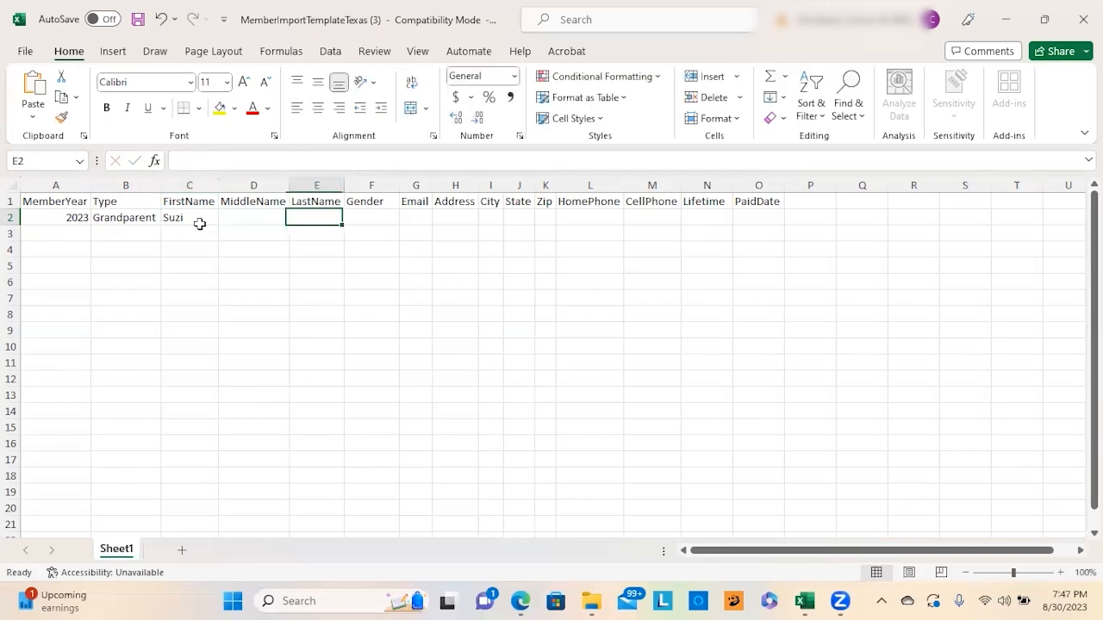
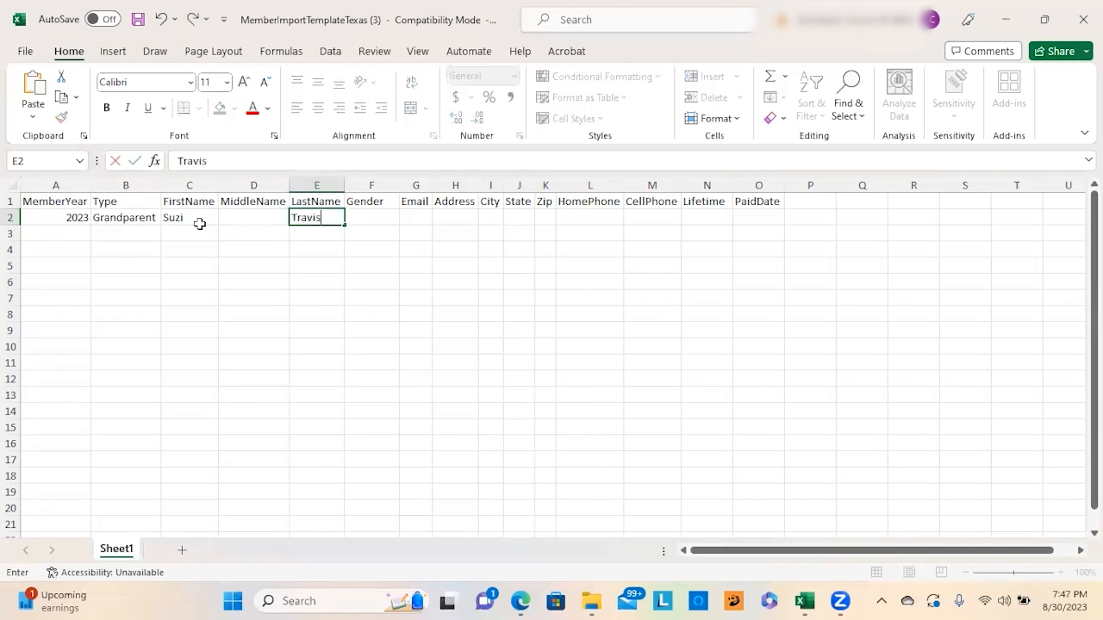
pyautogui.press('Tab')
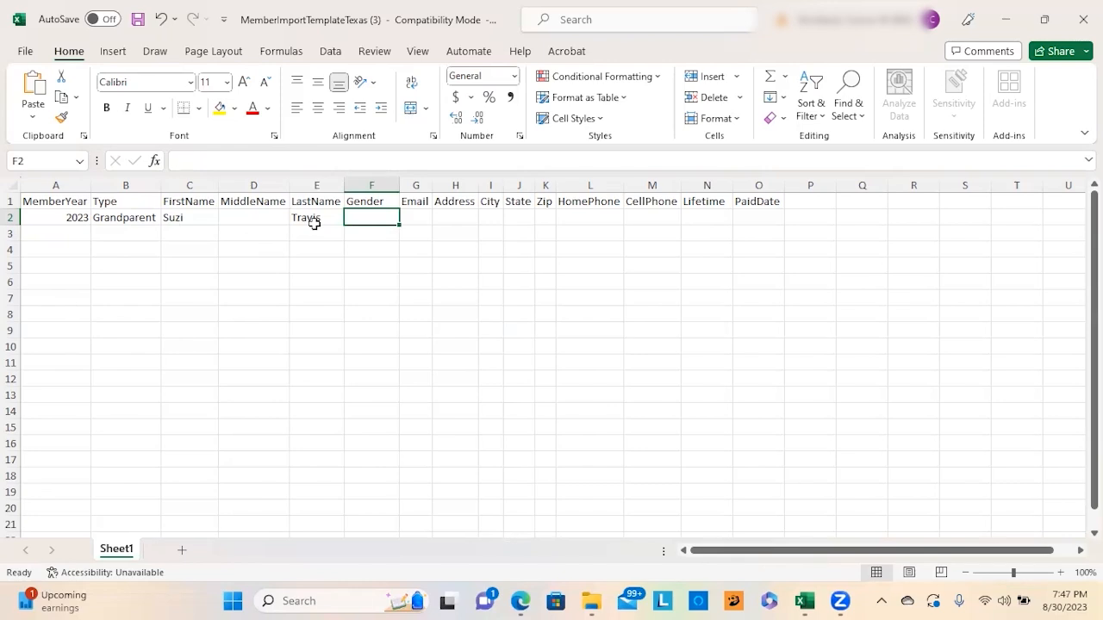
# Step: Set Gender to Female, enter the member's e-mail, and autofit column G
pyautogui.write('Female')
pyautogui.press('Tab')
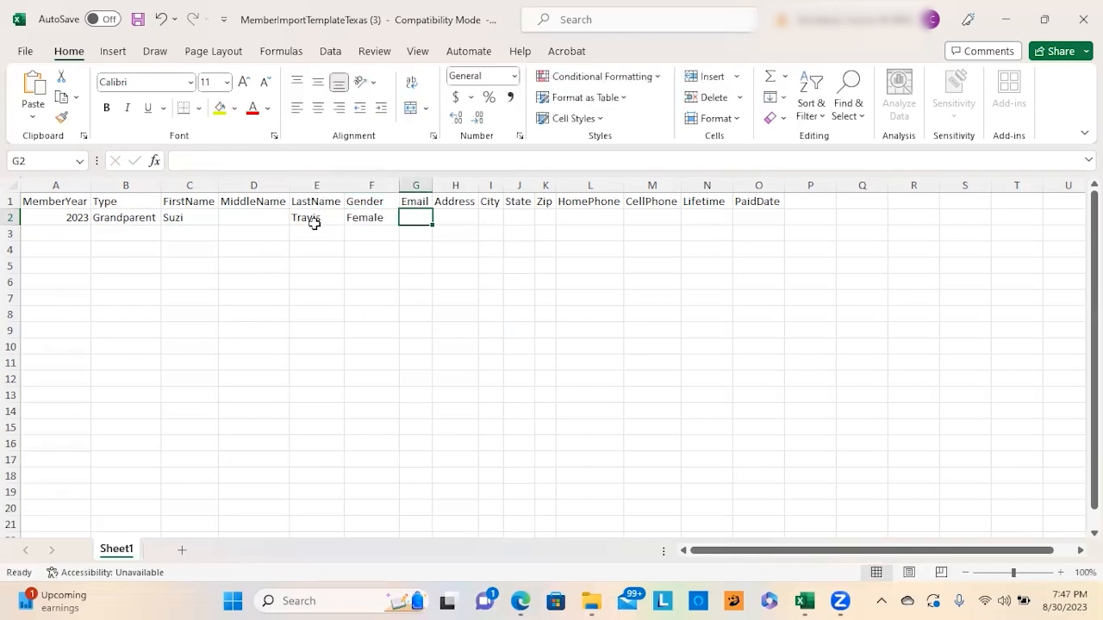
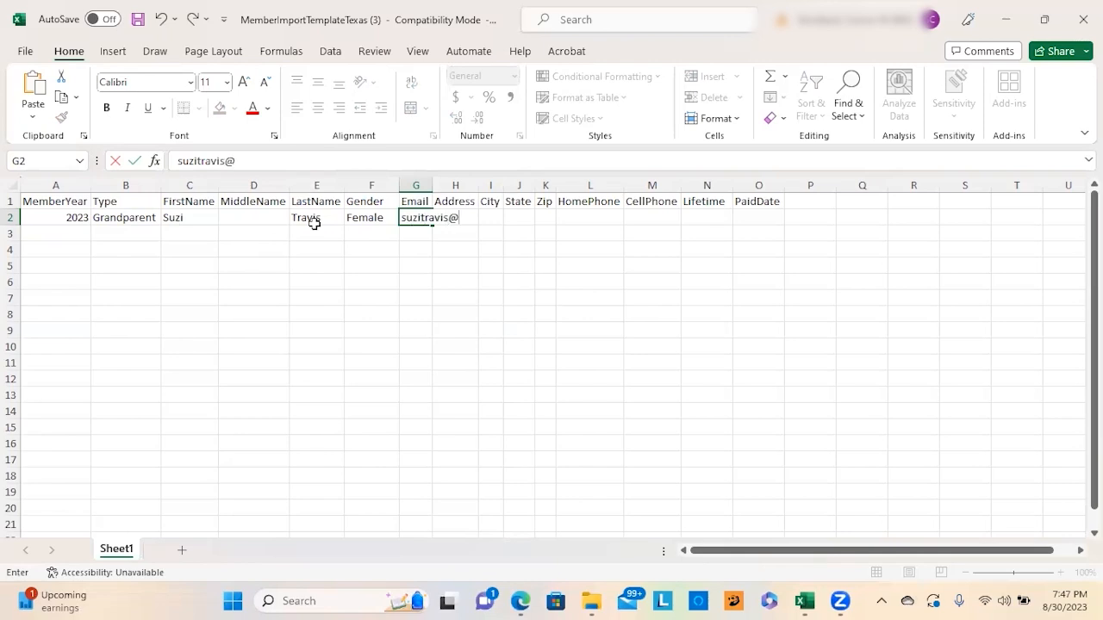
pyautogui.press('Tab')
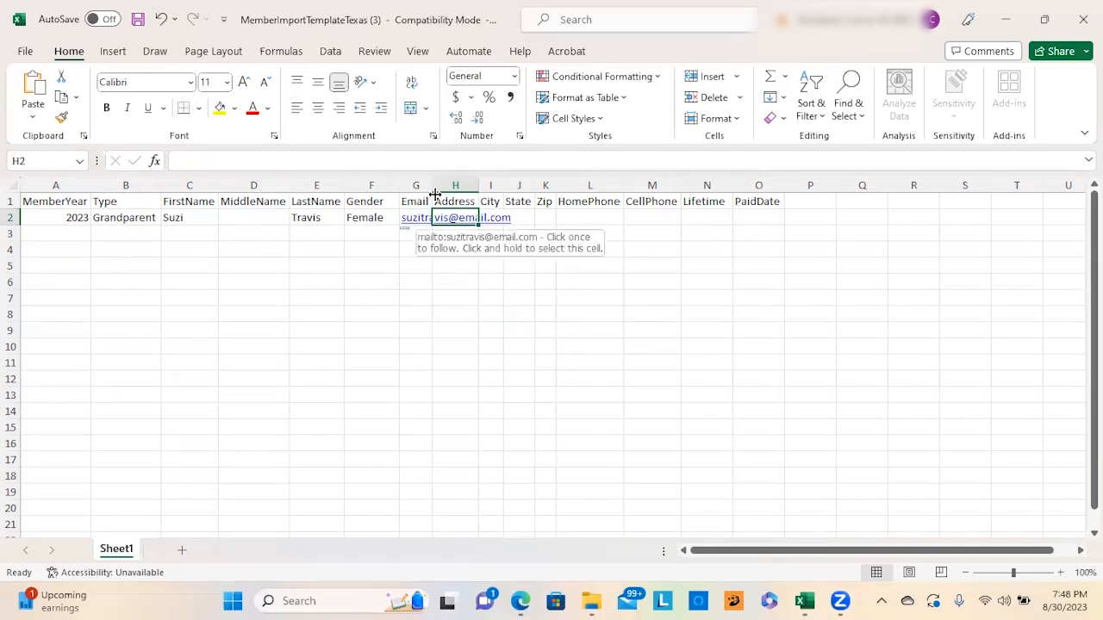
pyautogui.doubleClick(433, 194)
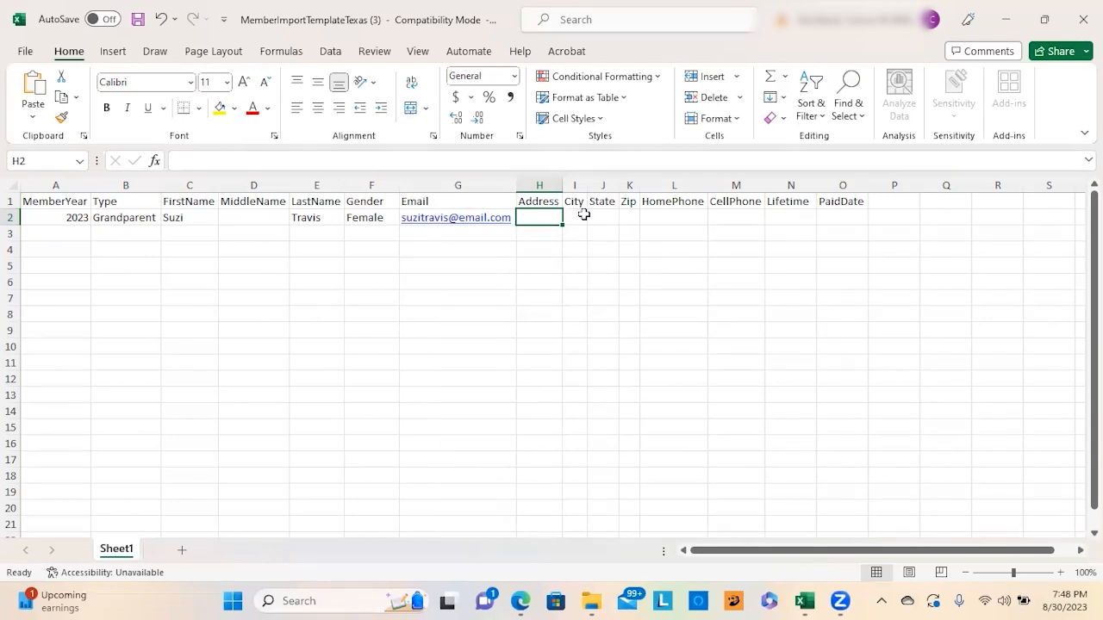
# Step: Set Lifetime to N and PaidDate to 8/21/23 for the first member
pyautogui.click(673, 218)
pyautogui.click(730, 219)
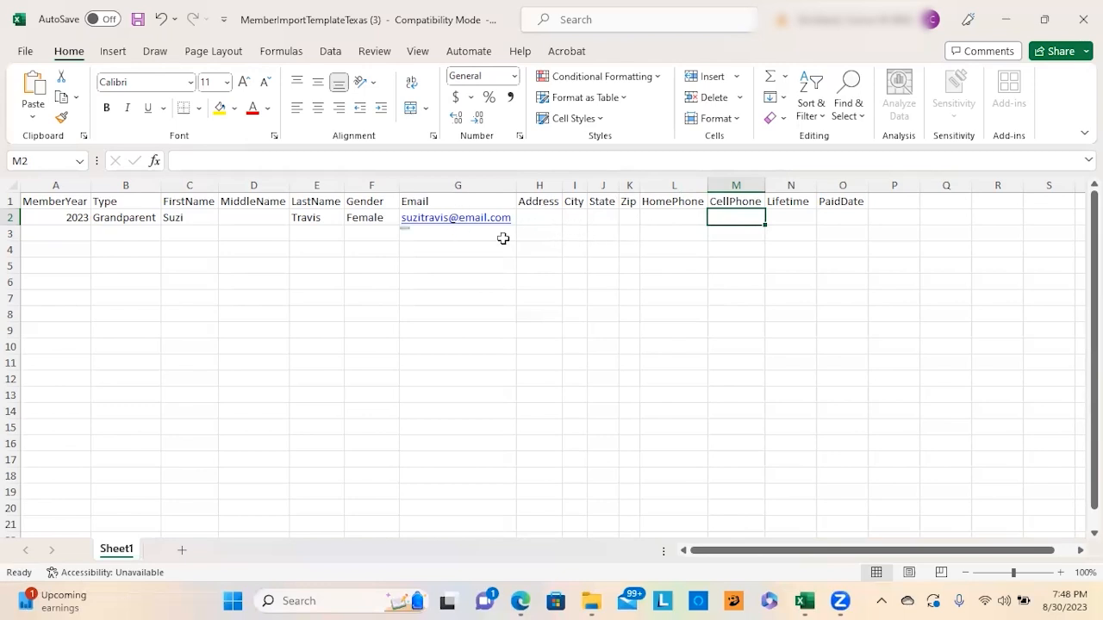
pyautogui.click(792, 224)
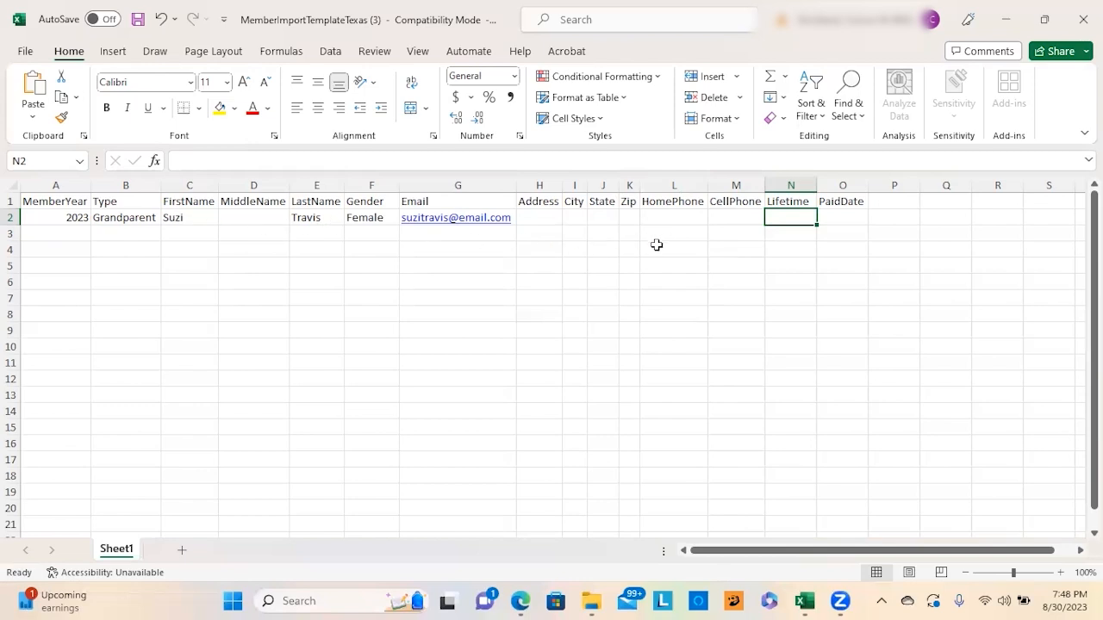
pyautogui.write('N')
pyautogui.press('Tab')
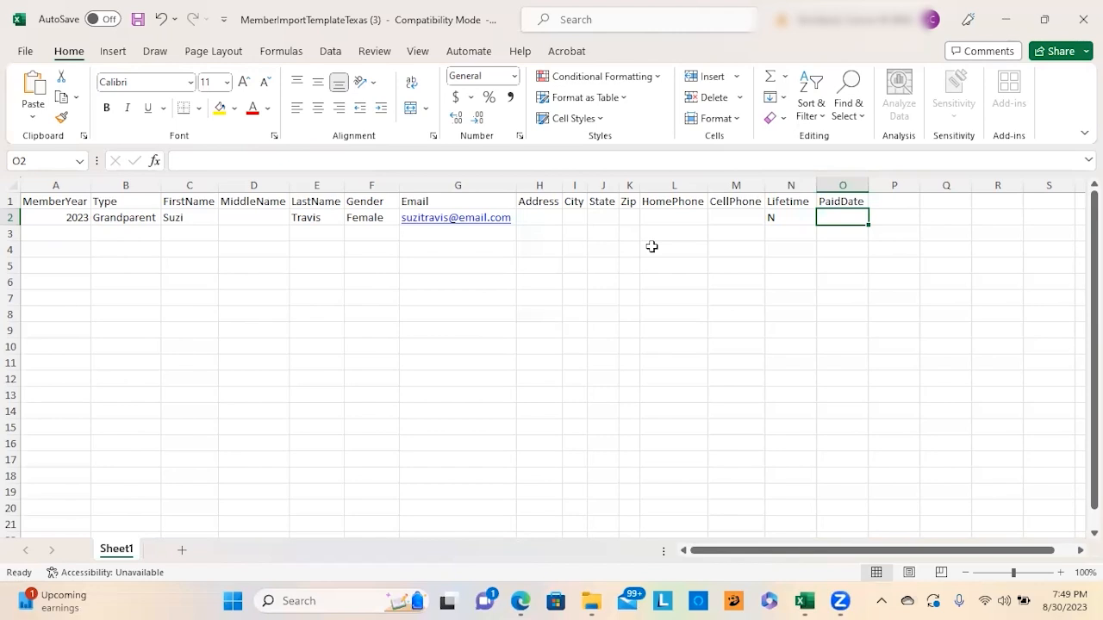
pyautogui.write('8/21/23')
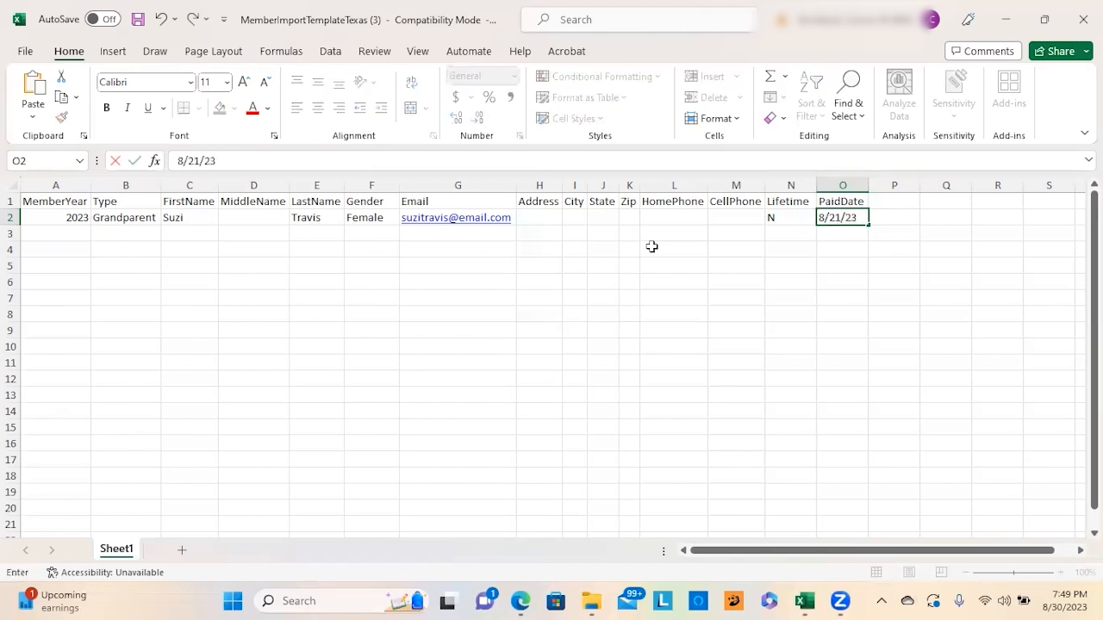
pyautogui.click(629, 251)
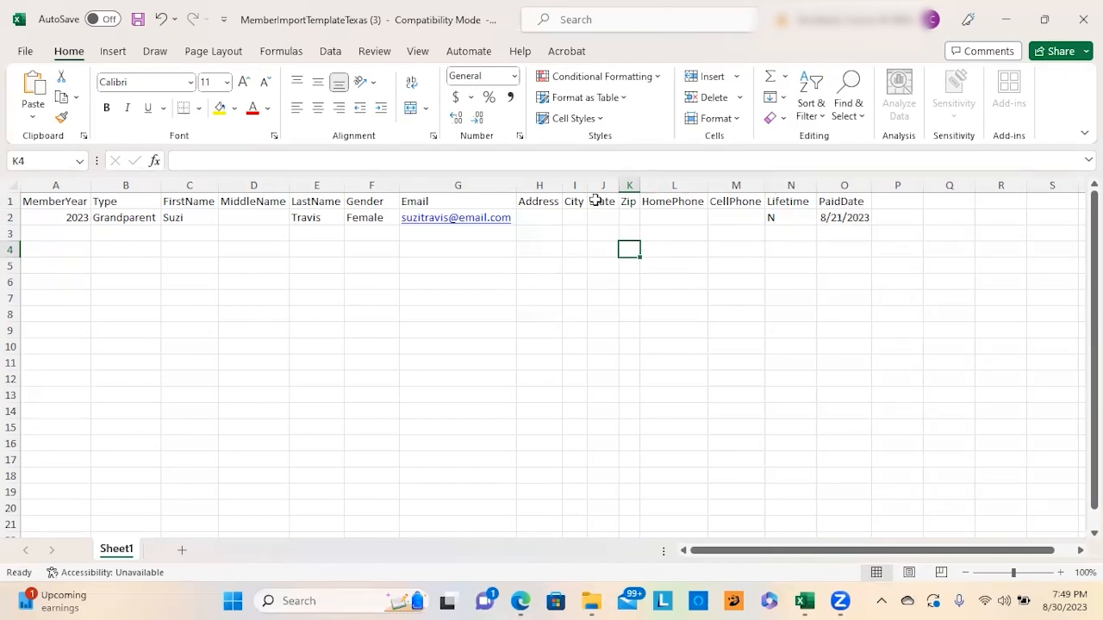
pyautogui.click(64, 231)
pyautogui.write('2023')
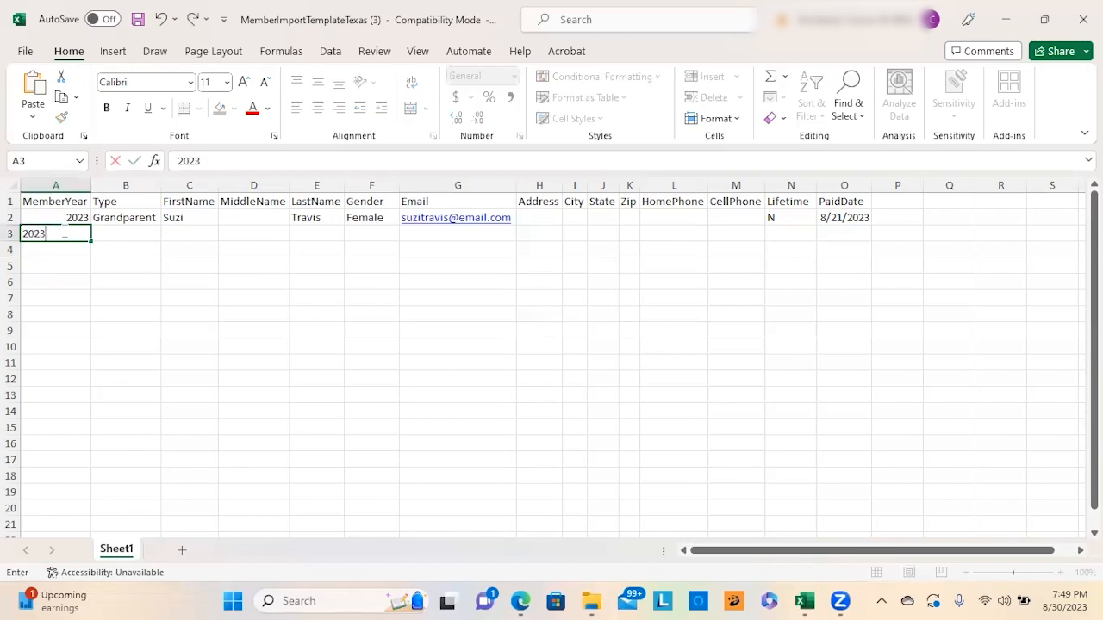
pyautogui.press('Tab')
pyautogui.write('Parent')
pyautogui.press('Tab')
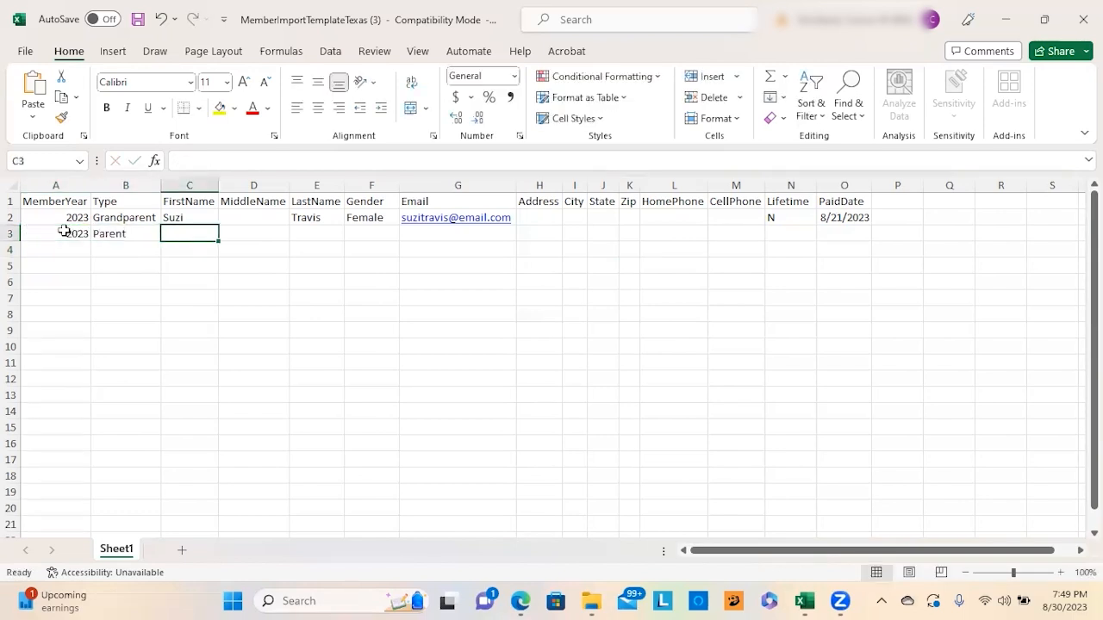
pyautogui.press('Tab')
pyautogui.press('Tab')
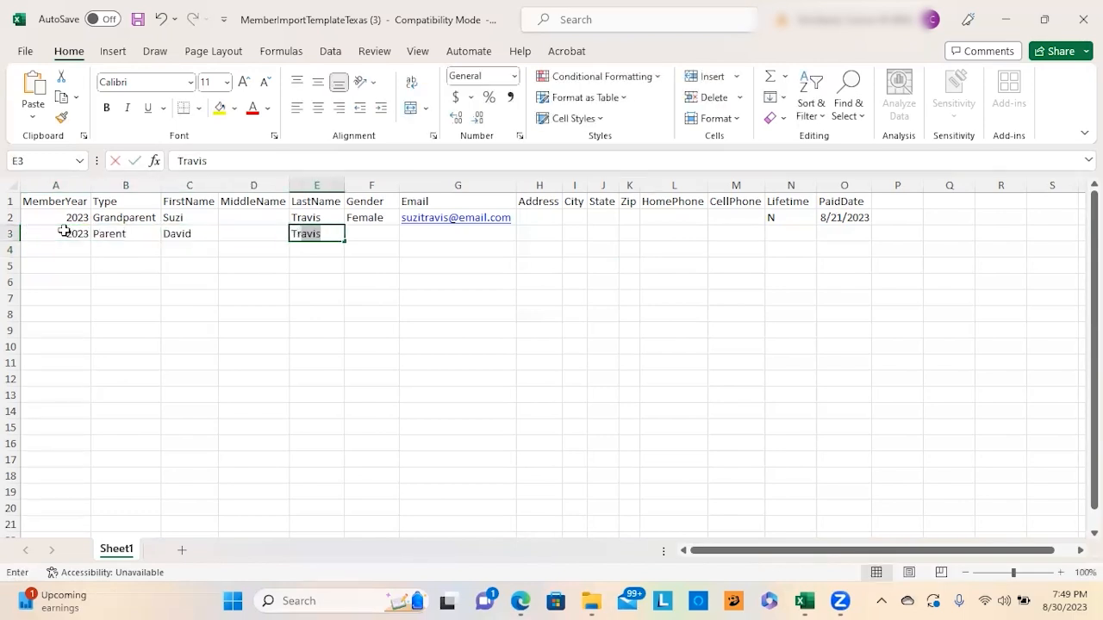
pyautogui.press('Tab')
pyautogui.write('Male')
pyautogui.press('Tab')
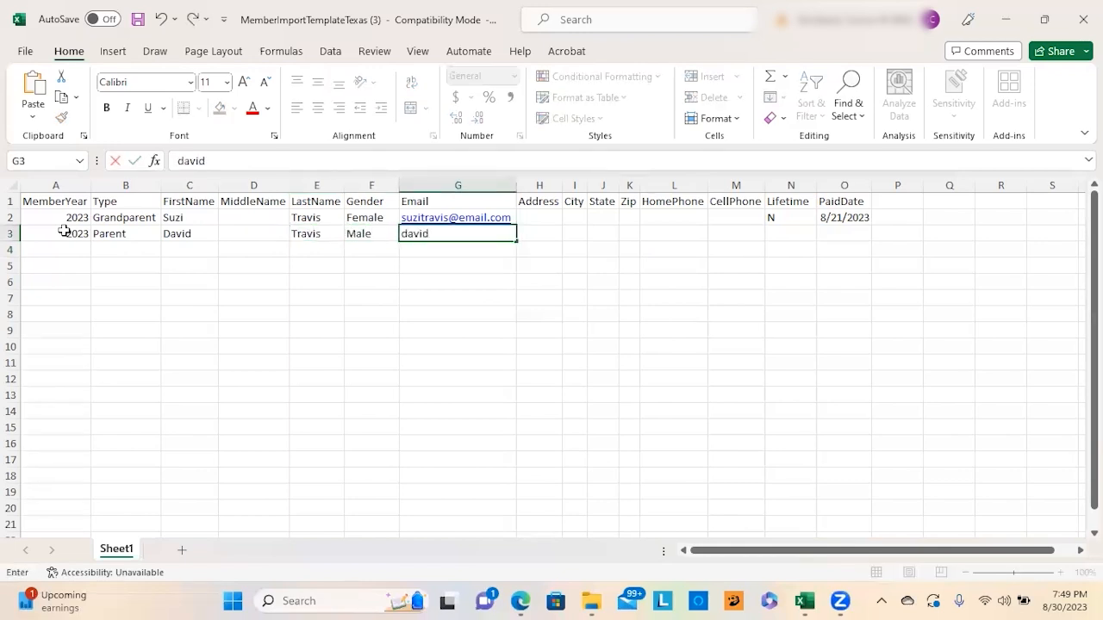
pyautogui.press('Tab')
pyautogui.press('Tab')
pyautogui.press('Tab')
pyautogui.press('Tab')
pyautogui.press('Tab')
pyautogui.press('Tab')
pyautogui.press('Tab')
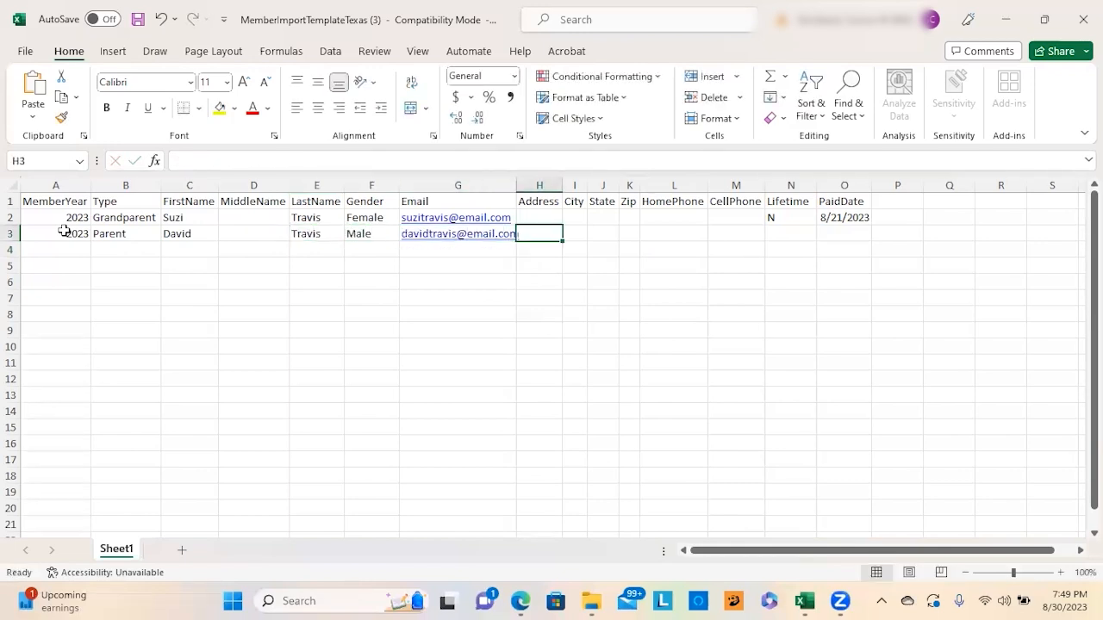
pyautogui.write('N')
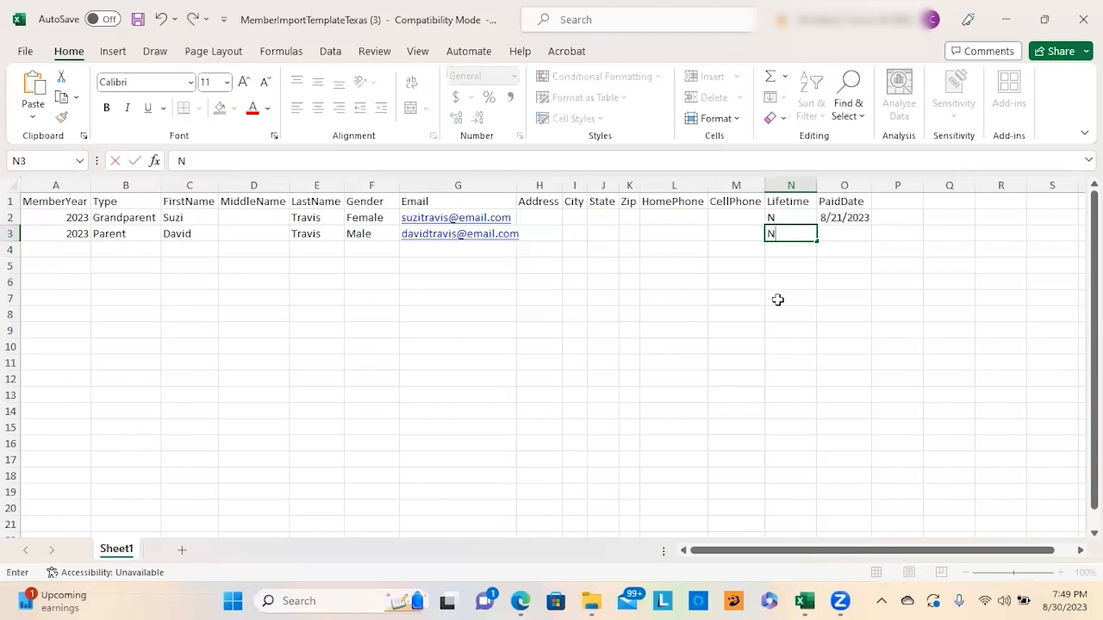
pyautogui.click(844, 235)
pyautogui.write('8/21/23')
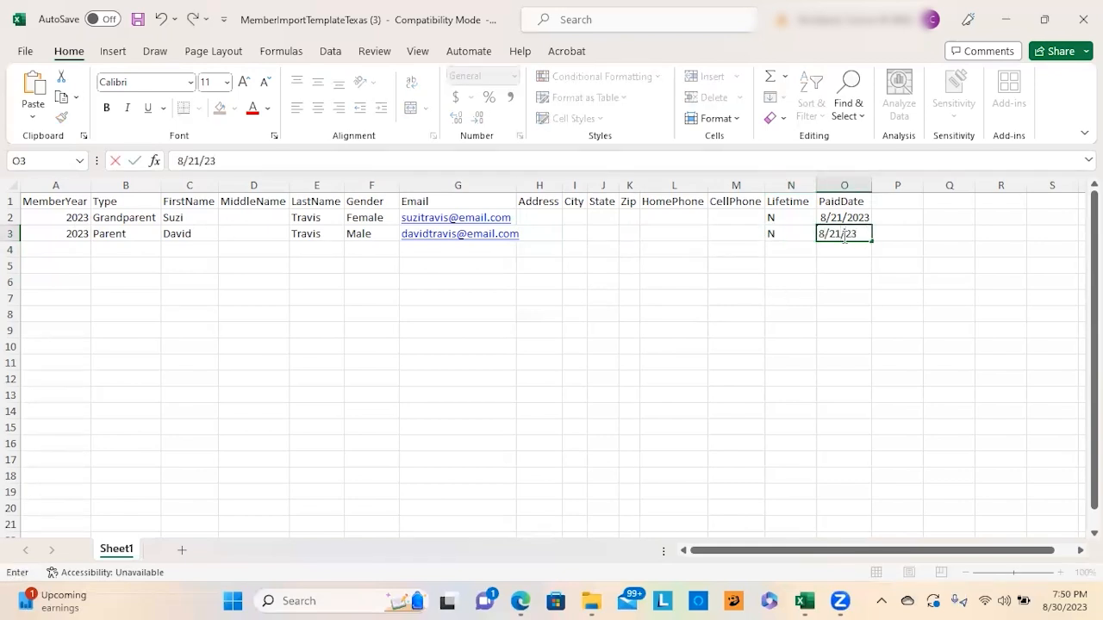
pyautogui.press('Return')
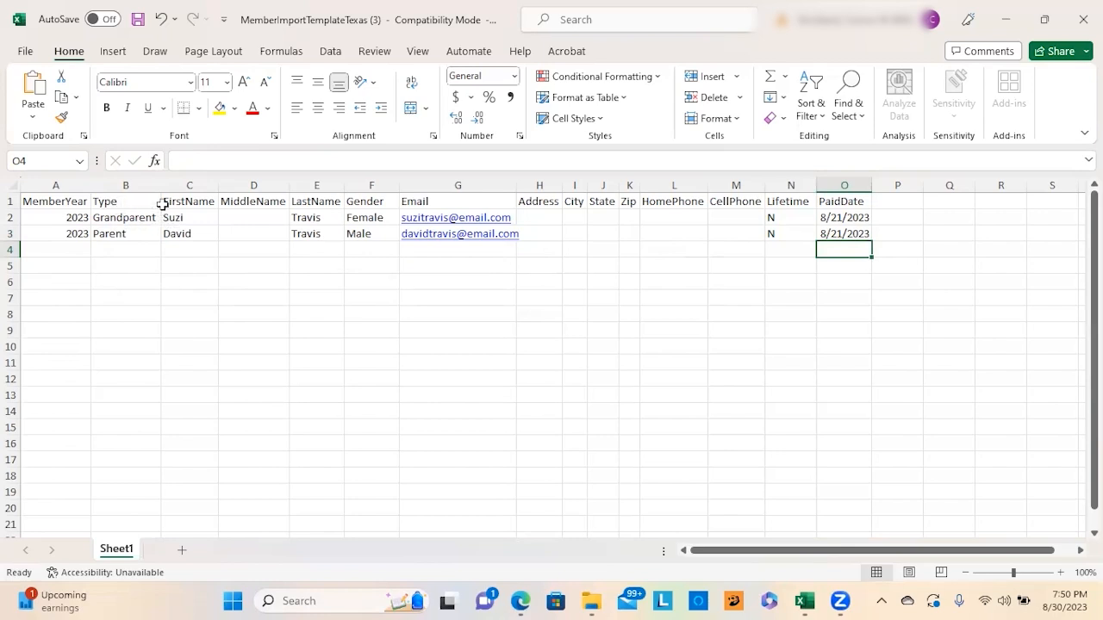
# Step: Point out the FirstName and LastName columns and the second member's names in C3 and E3
pyautogui.click(176, 180)
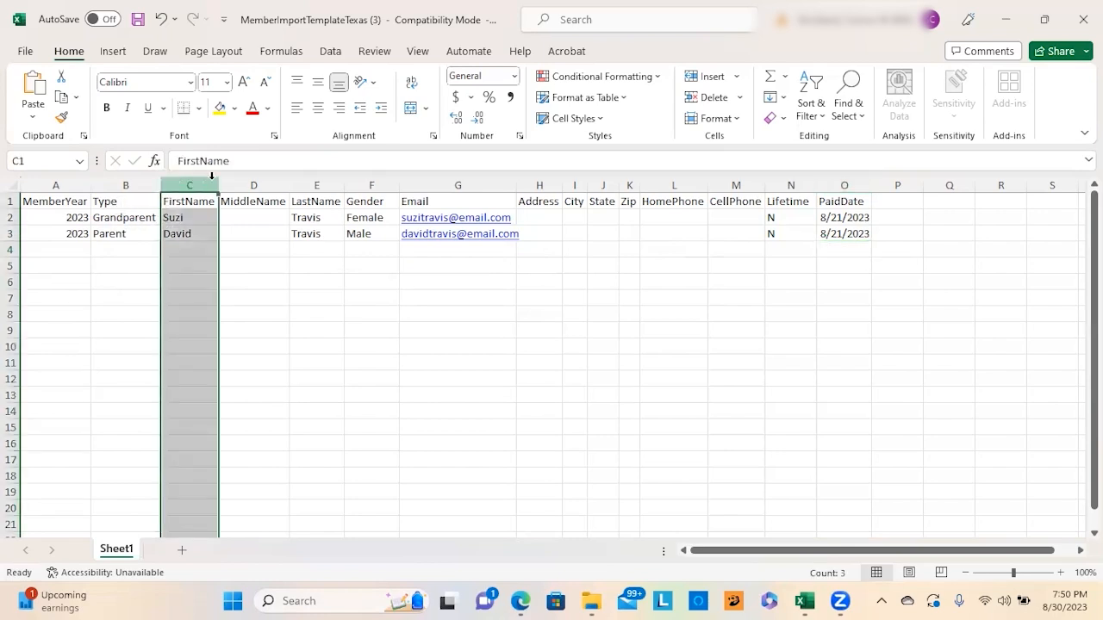
pyautogui.click(327, 184)
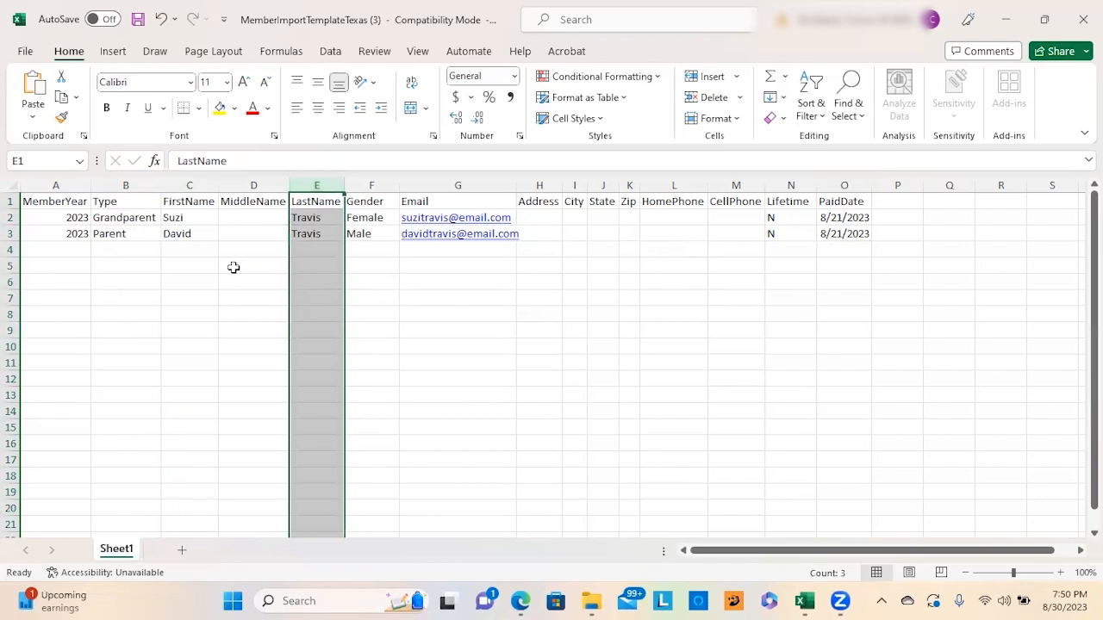
pyautogui.click(182, 235)
pyautogui.click(306, 242)
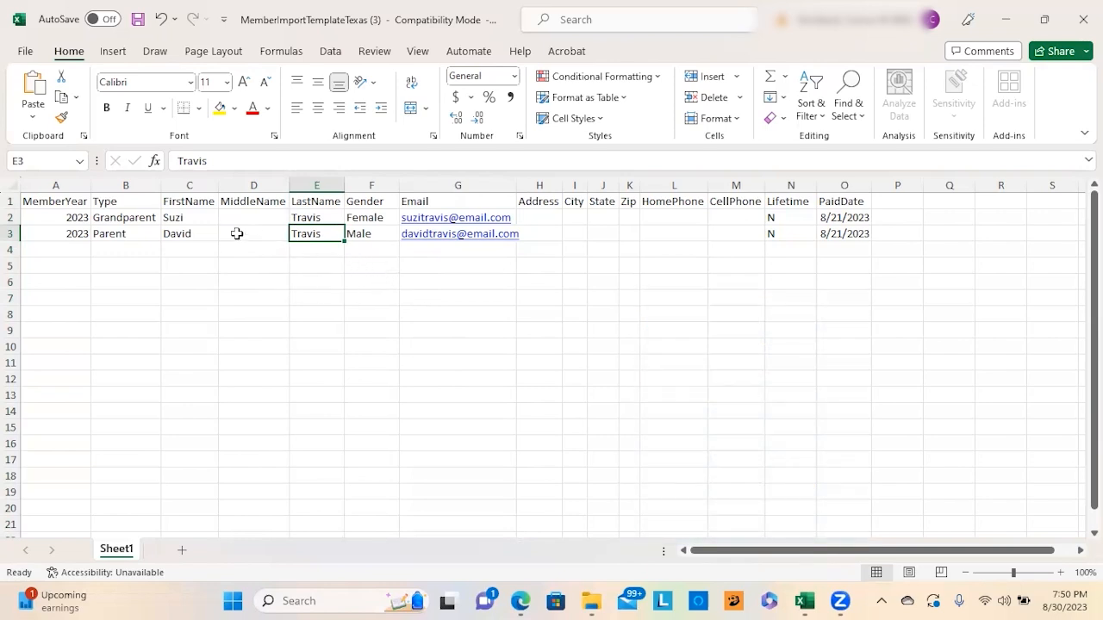
pyautogui.click(199, 236)
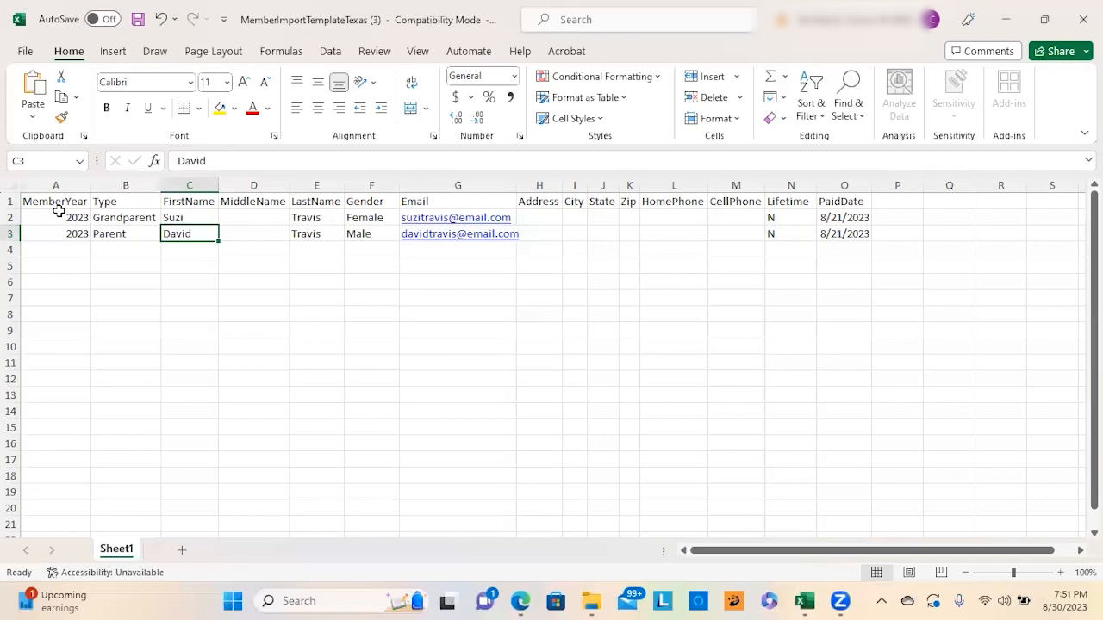
# Step: Save the member sheet to Downloads as Augustupload in CSV (Comma delimited) format
pyautogui.click(25, 51)
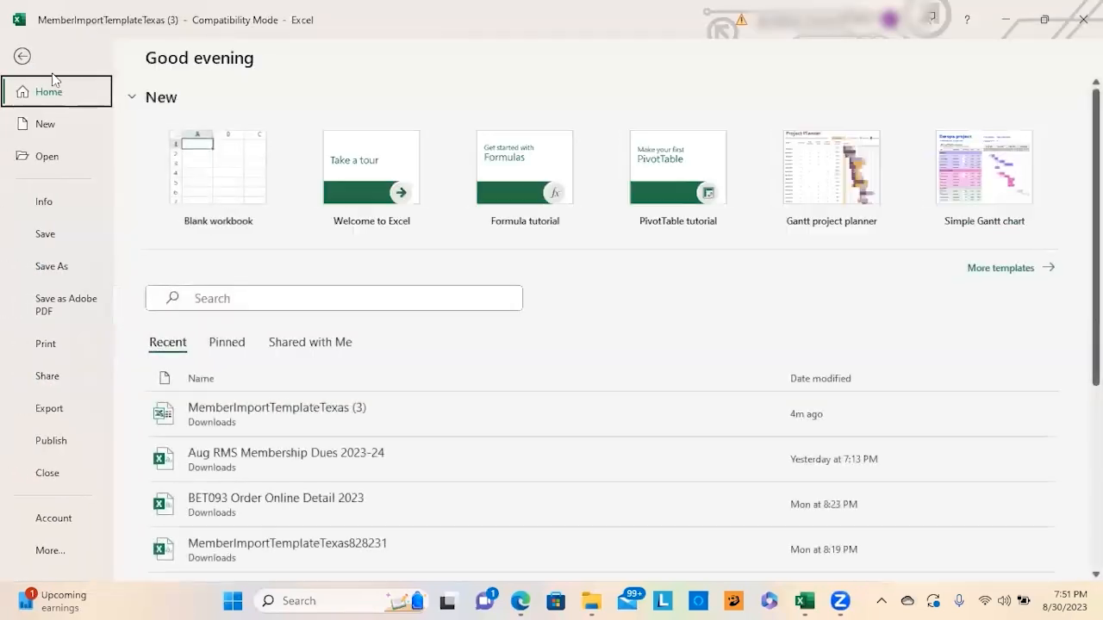
pyautogui.click(62, 267)
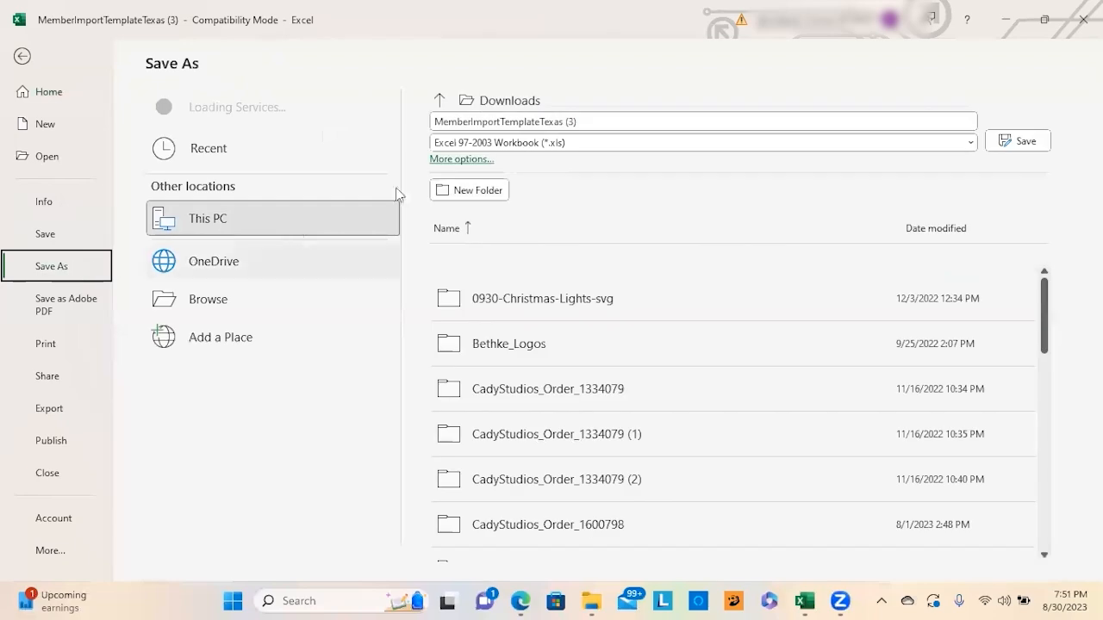
pyautogui.click(572, 122)
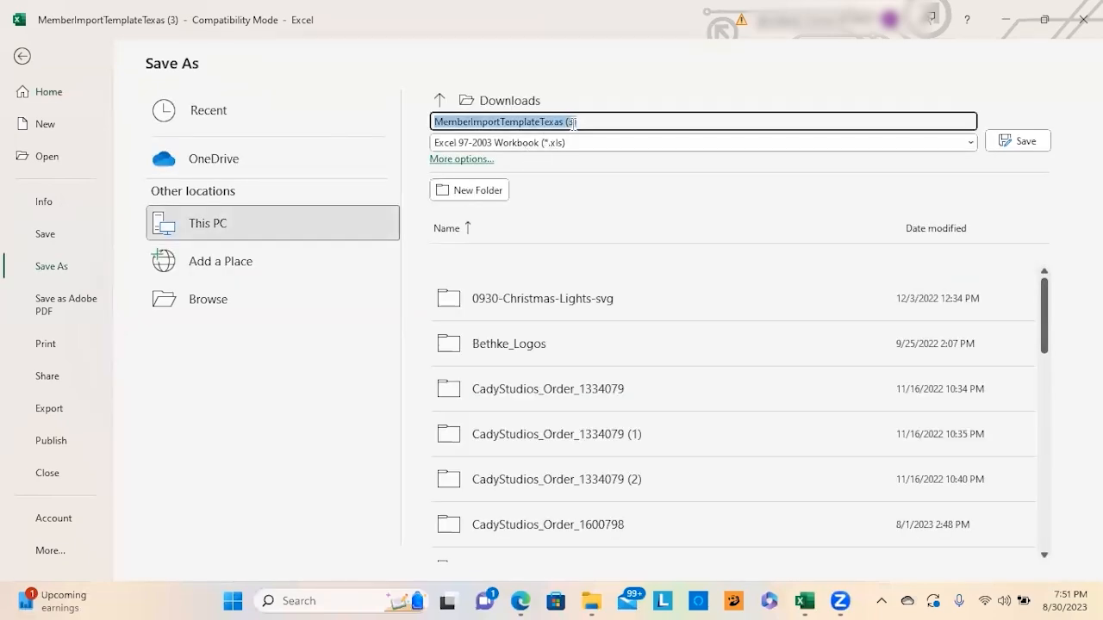
pyautogui.write('A')
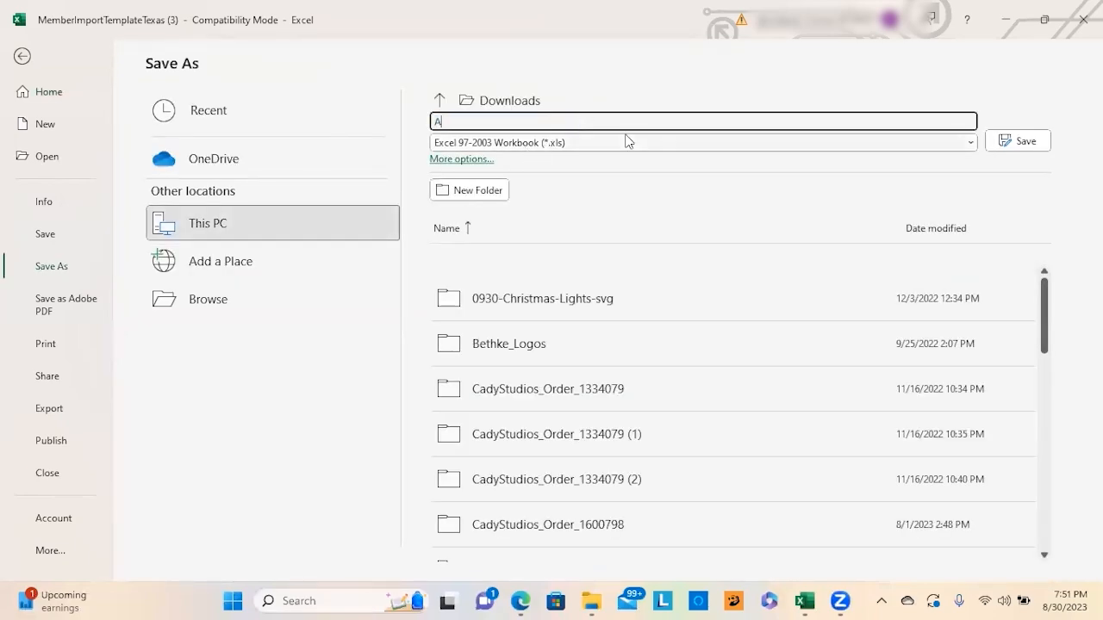
pyautogui.write('ugustupload')
pyautogui.click(583, 145)
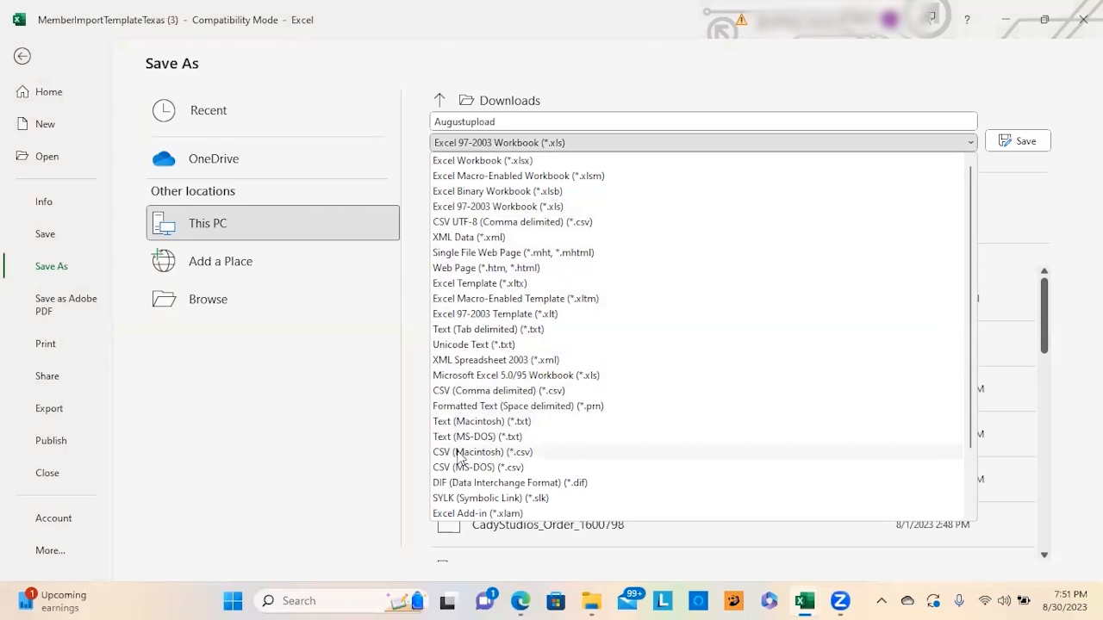
pyautogui.click(488, 393)
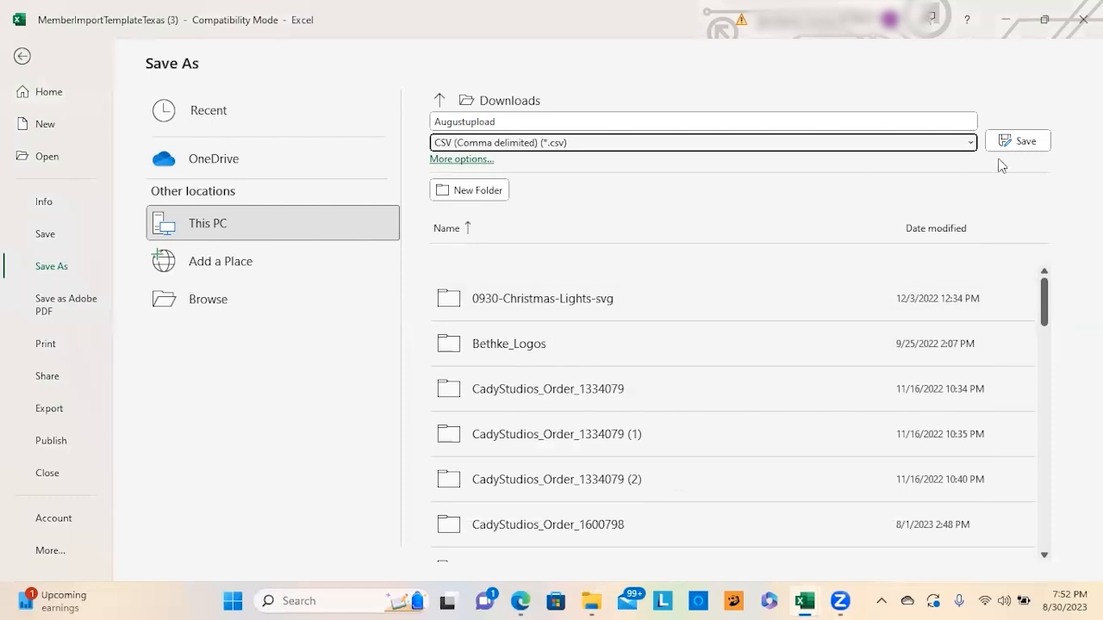
pyautogui.click(1018, 142)
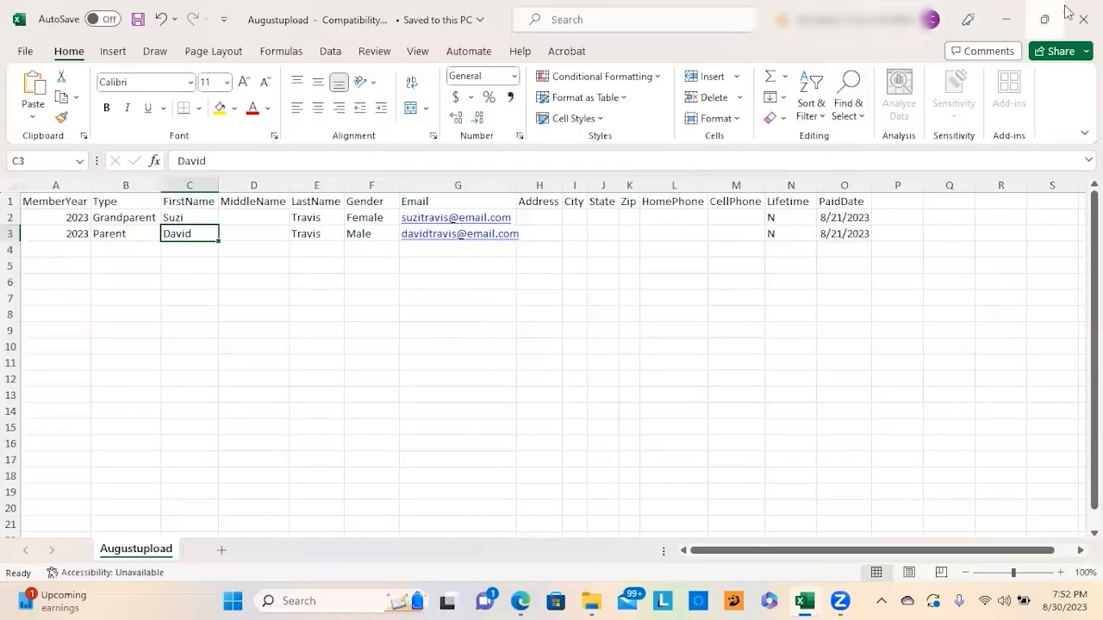
# Step: Close both workbooks without saving, the Downloads window, and the template and Untitled browser tabs
pyautogui.click(1073, 13)
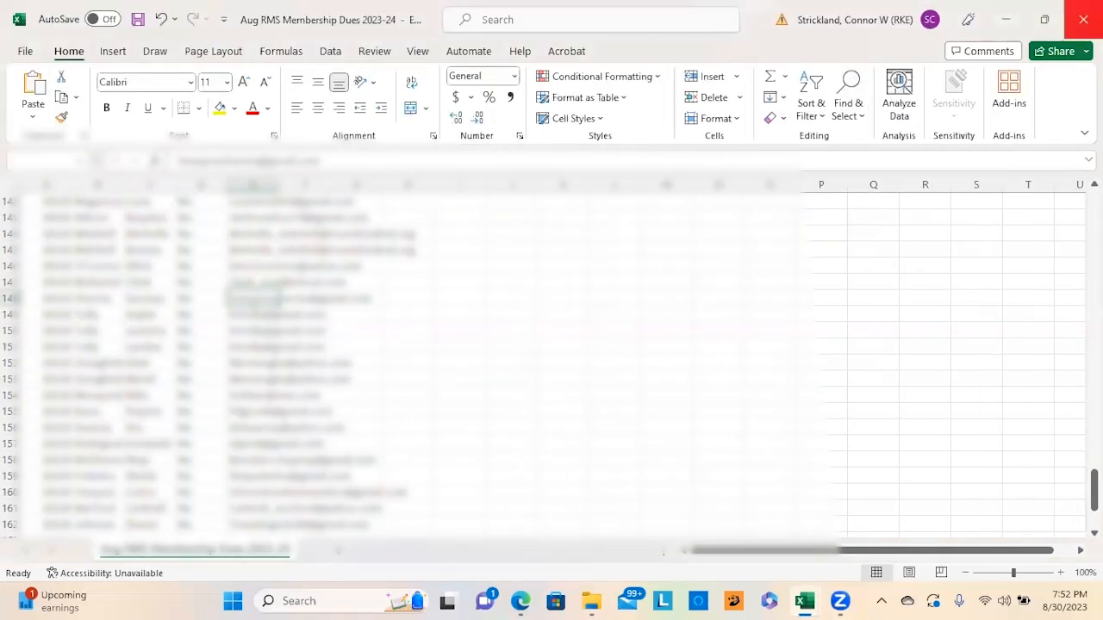
pyautogui.click(1083, 19)
pyautogui.click(636, 330)
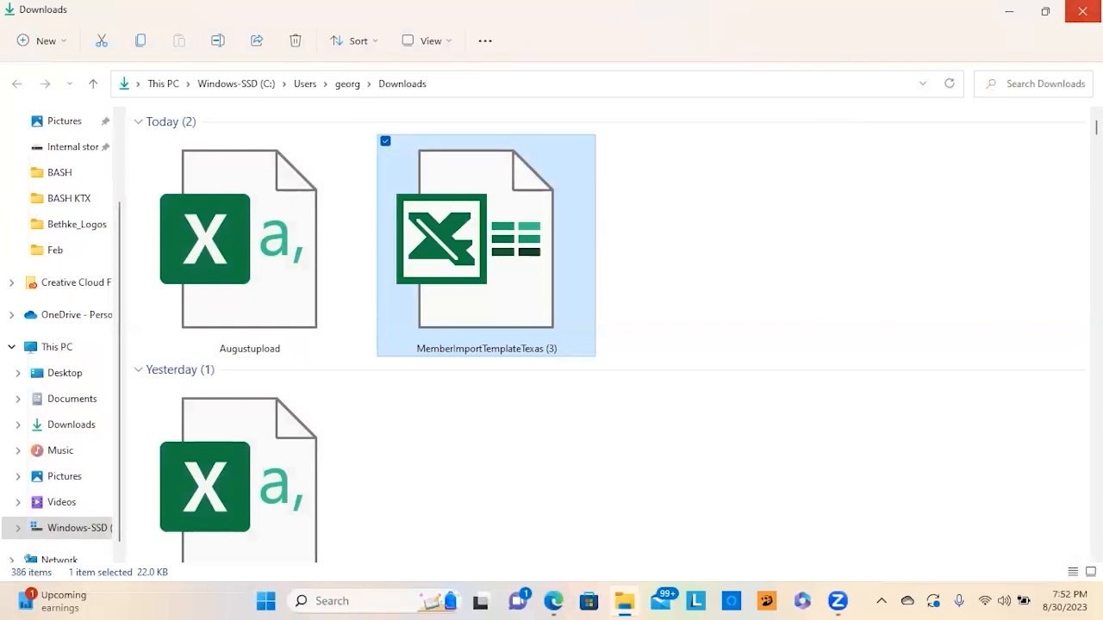
pyautogui.click(1083, 11)
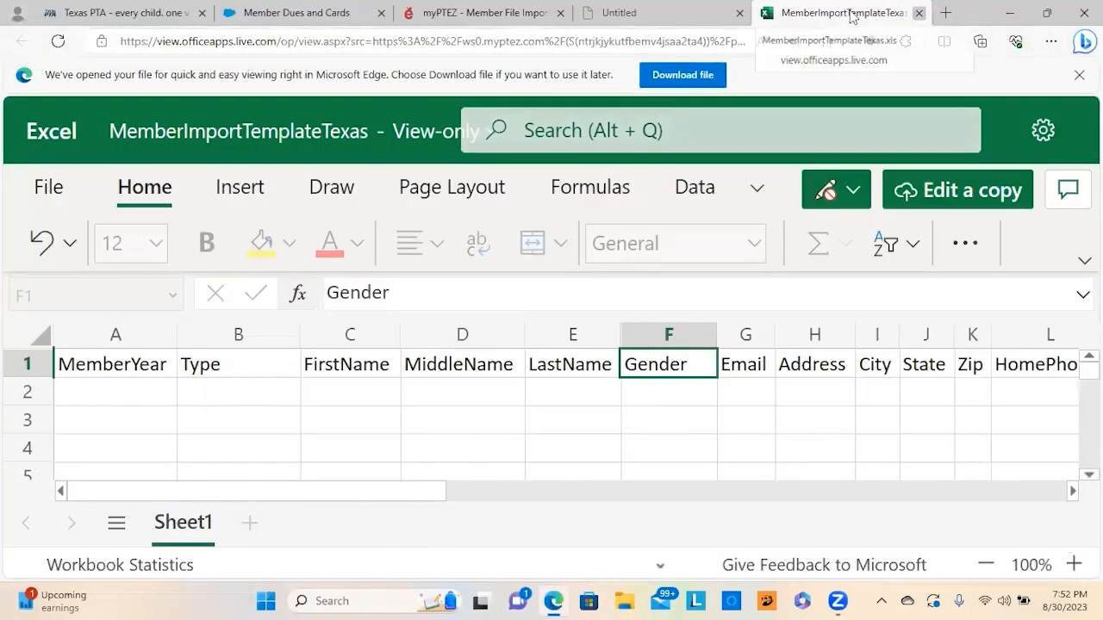
pyautogui.click(919, 13)
pyautogui.click(794, 13)
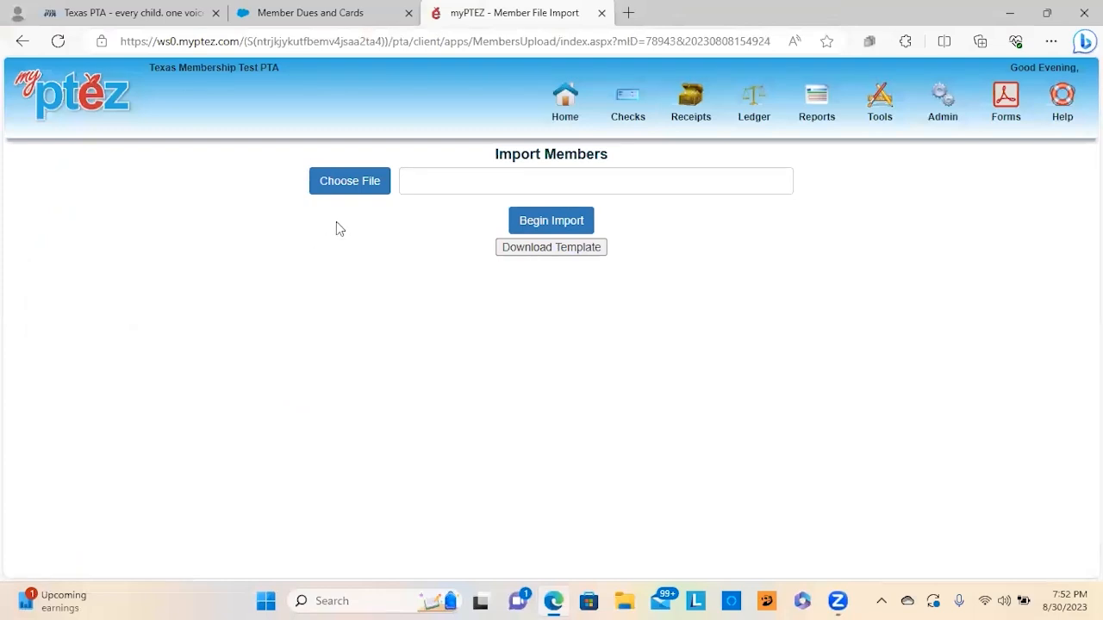
# Step: Import Augustupload.csv from Downloads, adding its 2 members to myPTEZ
pyautogui.click(376, 189)
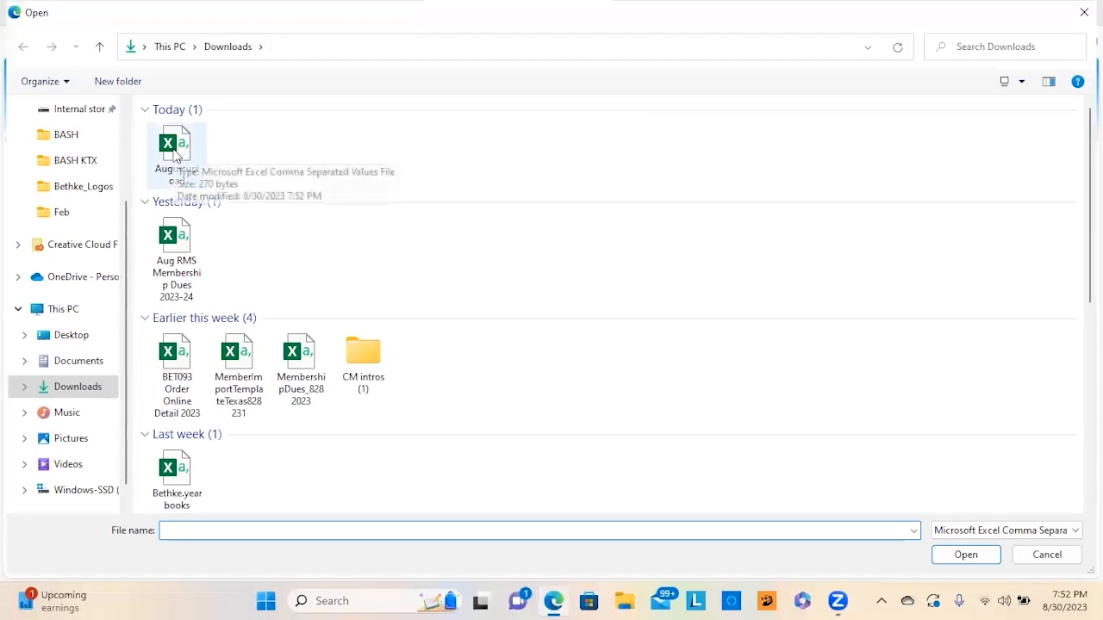
pyautogui.click(176, 154)
pyautogui.click(964, 555)
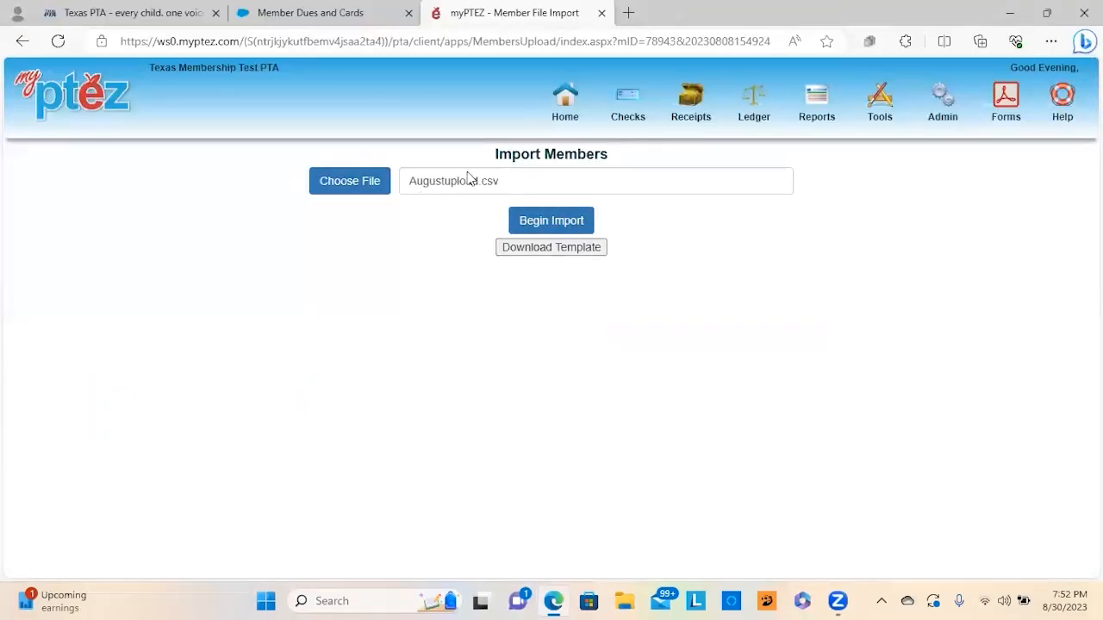
pyautogui.click(555, 220)
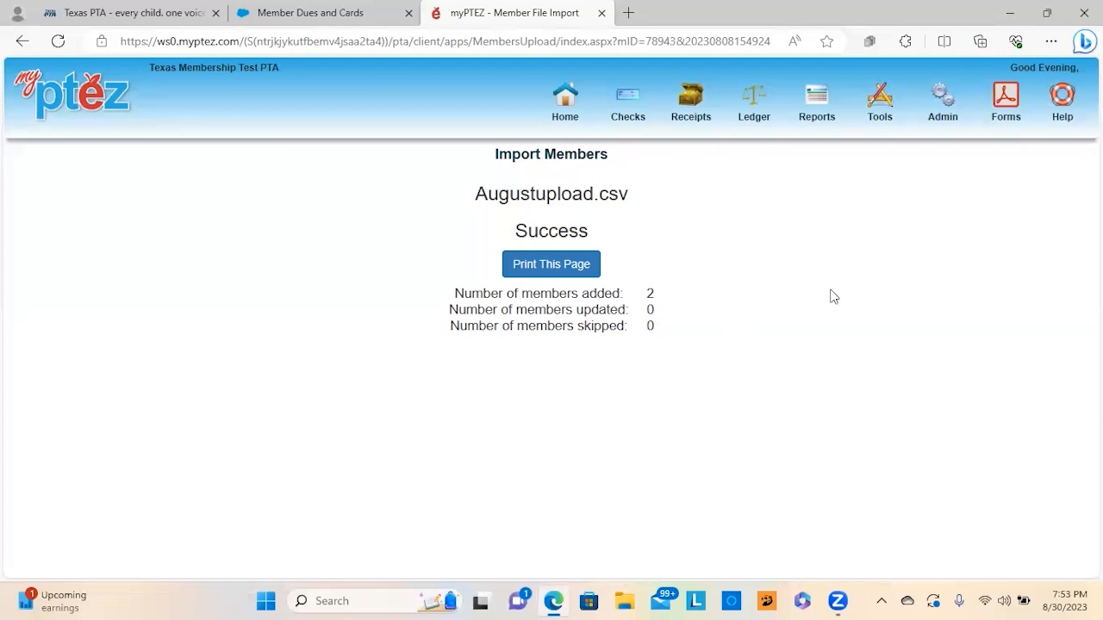
# Step: Go to Admin > Membership Management to view the 2023–2024 list of 3 members
pyautogui.click(954, 126)
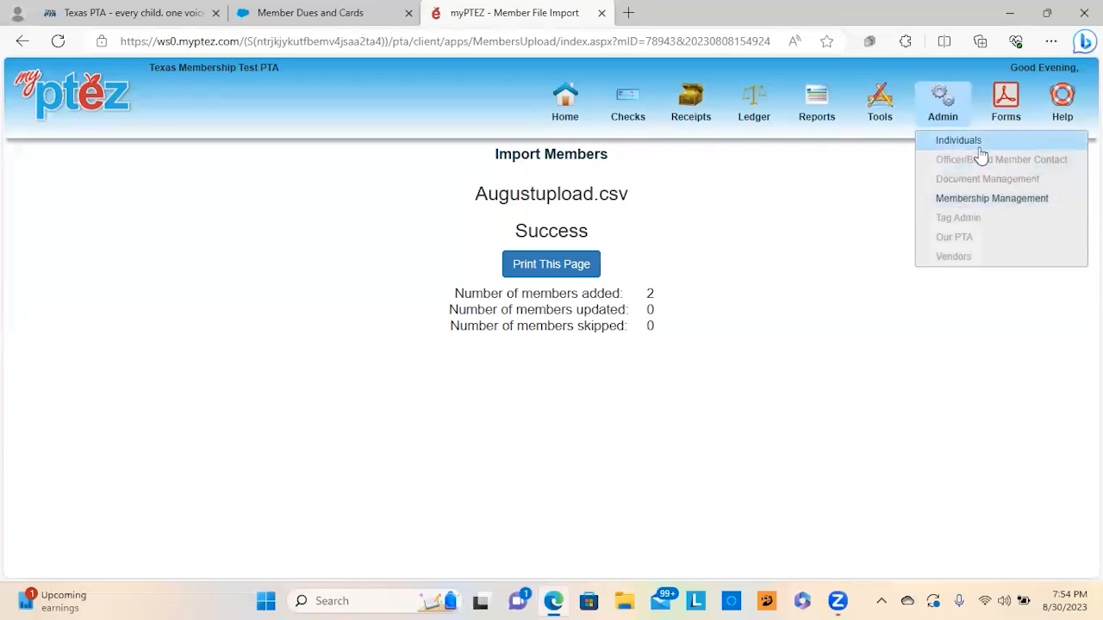
pyautogui.click(965, 198)
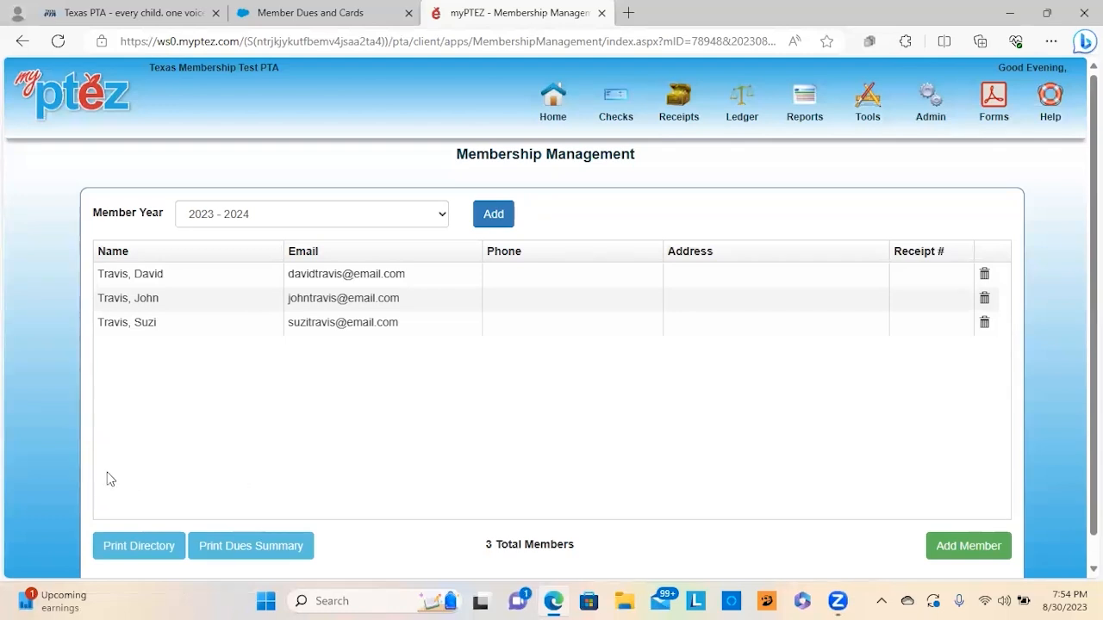
# Step: Open Print Directory from the bottom of the Membership Management page
pyautogui.click(119, 552)
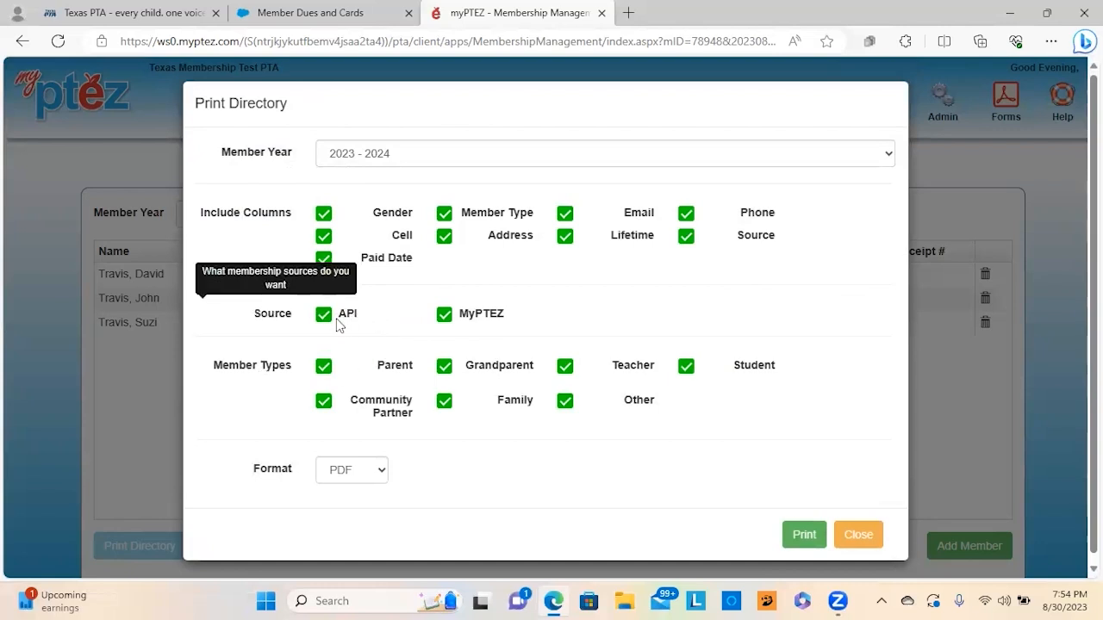
# Step: Toggle the API and MyPTEZ source checkboxes off and back on, leaving both included
pyautogui.click(323, 317)
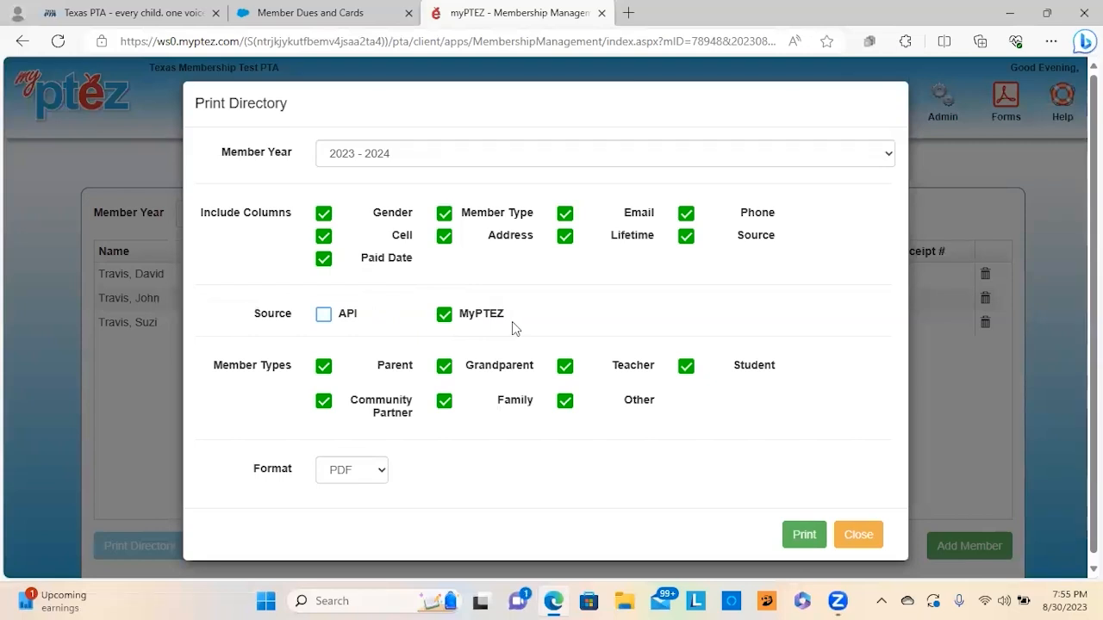
pyautogui.click(443, 315)
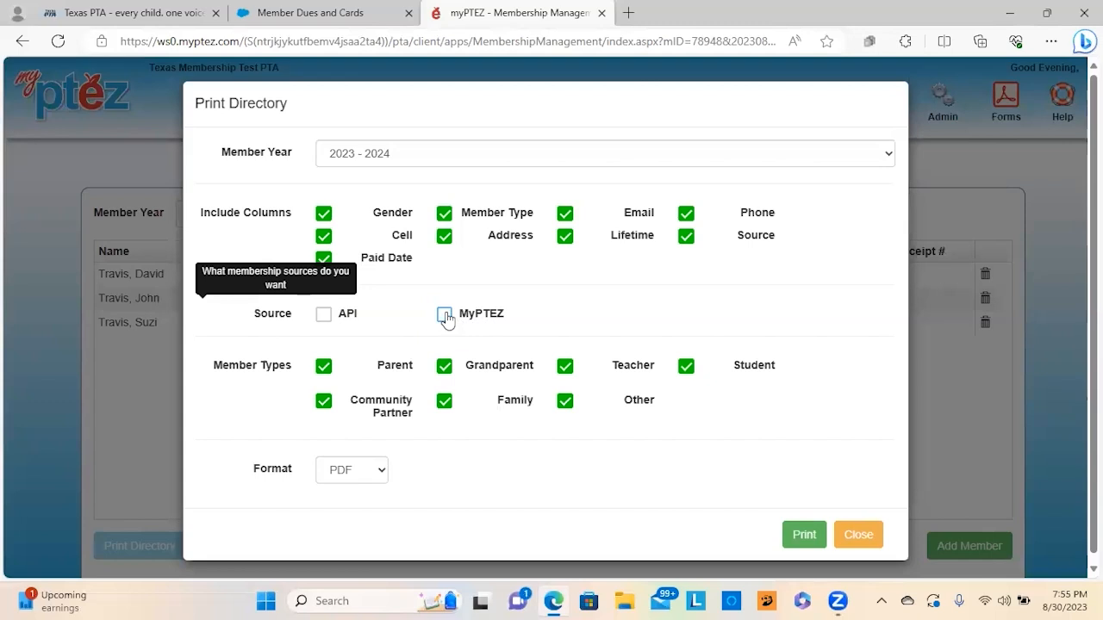
pyautogui.click(327, 317)
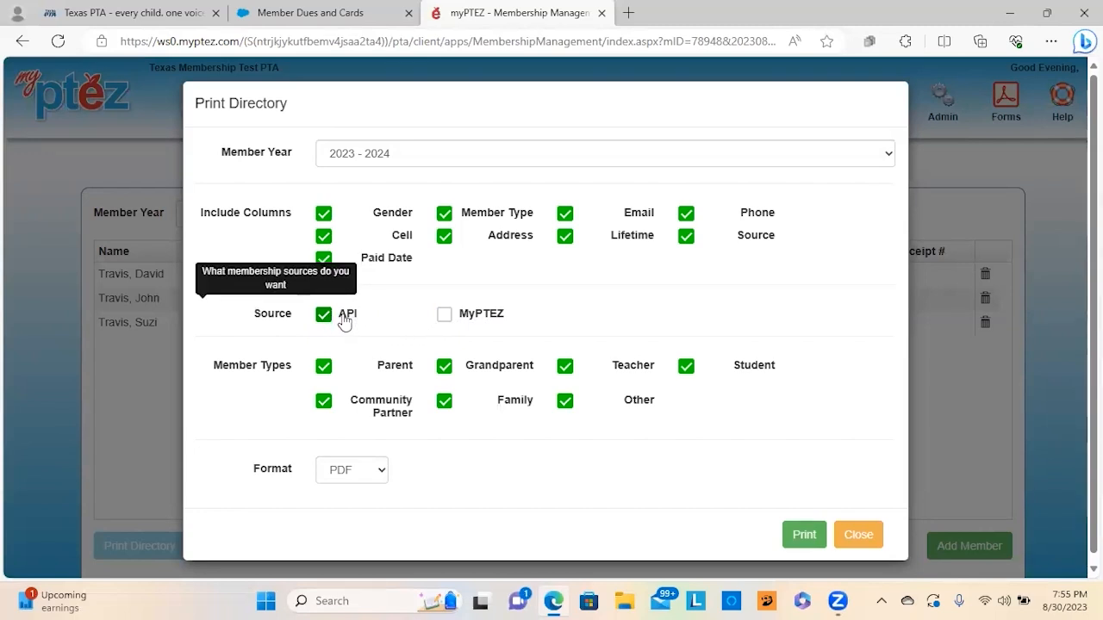
pyautogui.click(443, 316)
# Step: Leave only Grandparent checked under Member Types and print the 1-member directory PDF
pyautogui.click(323, 401)
pyautogui.click(447, 402)
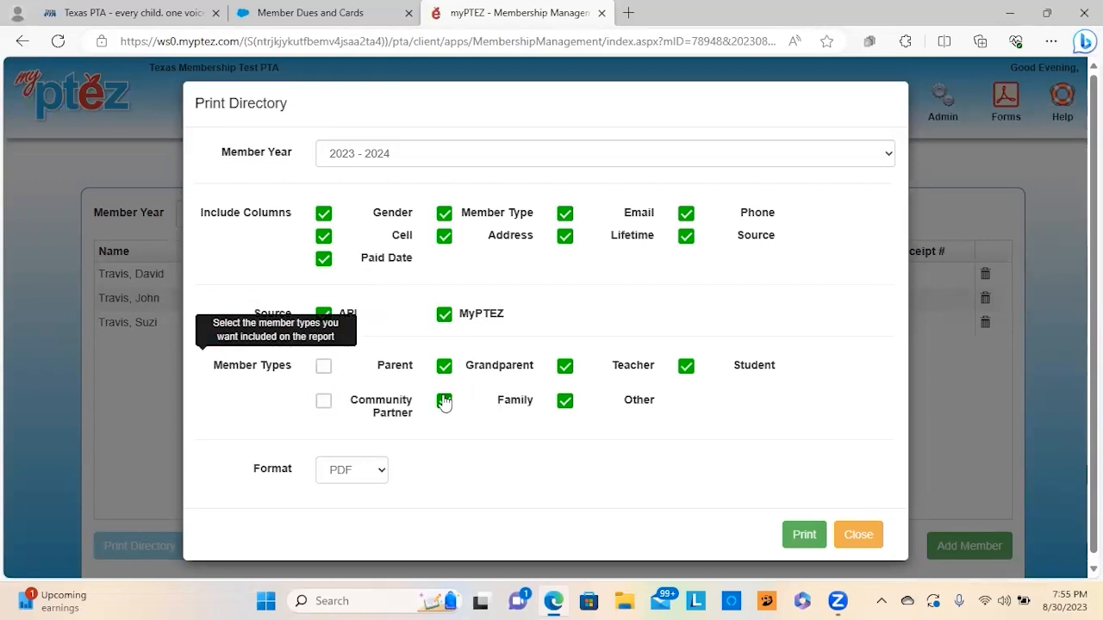
pyautogui.click(563, 403)
pyautogui.click(566, 367)
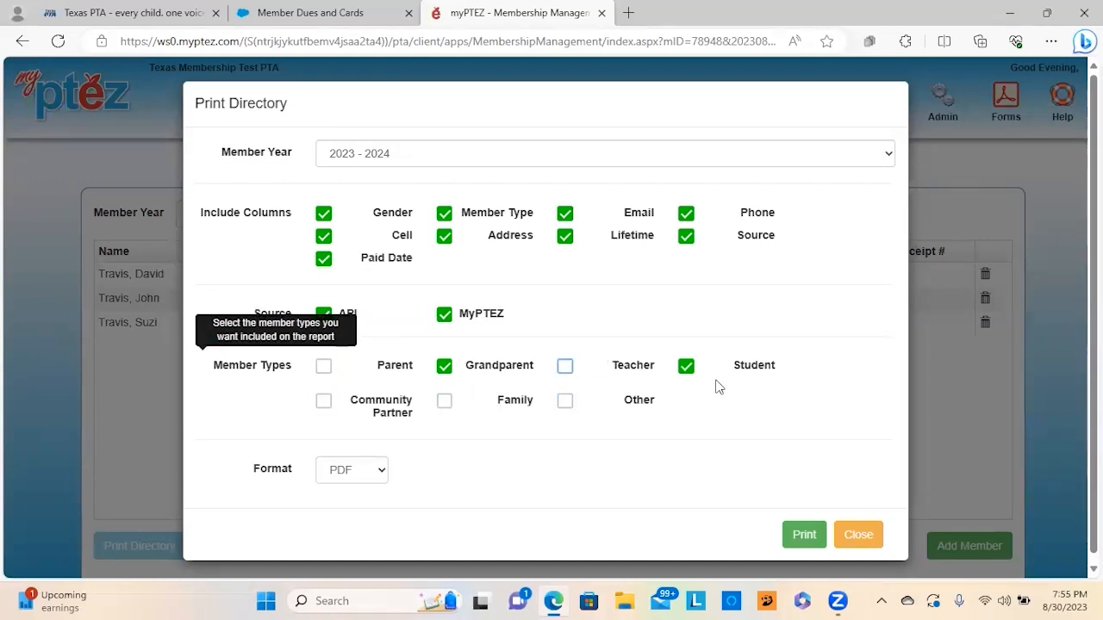
pyautogui.click(687, 367)
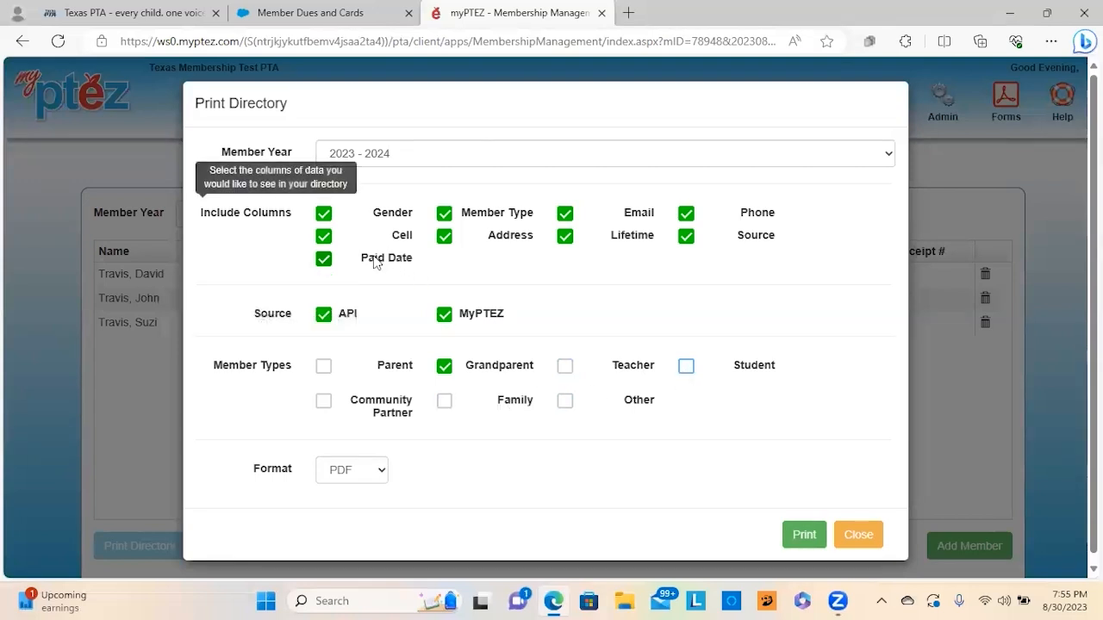
pyautogui.click(808, 534)
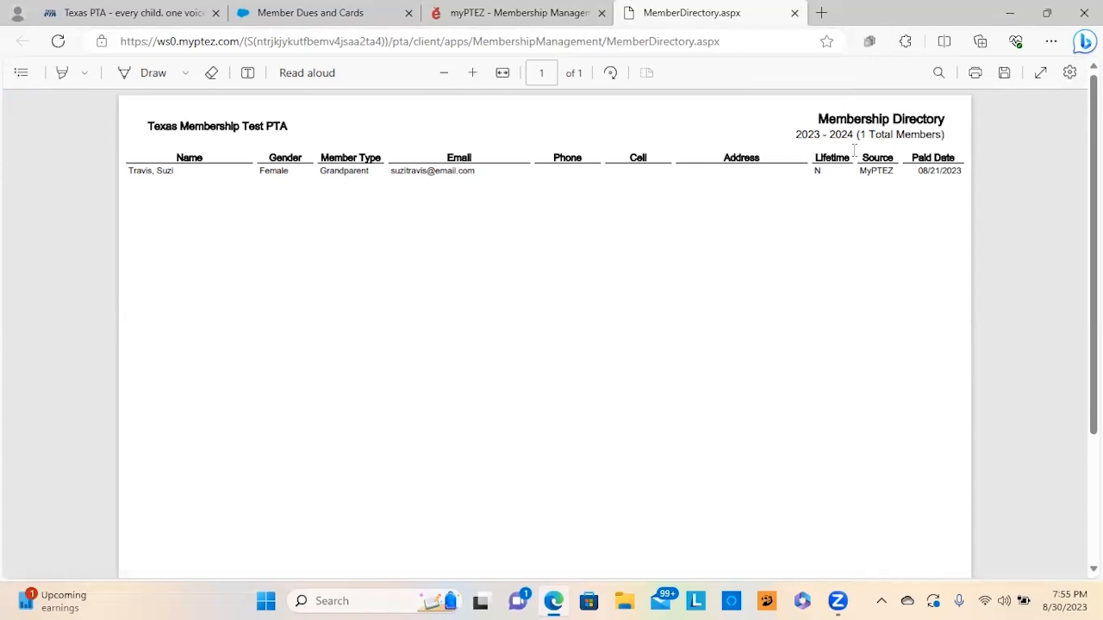
# Step: Close the Grandparent directory preview and re-check every Member Types box
pyautogui.click(795, 14)
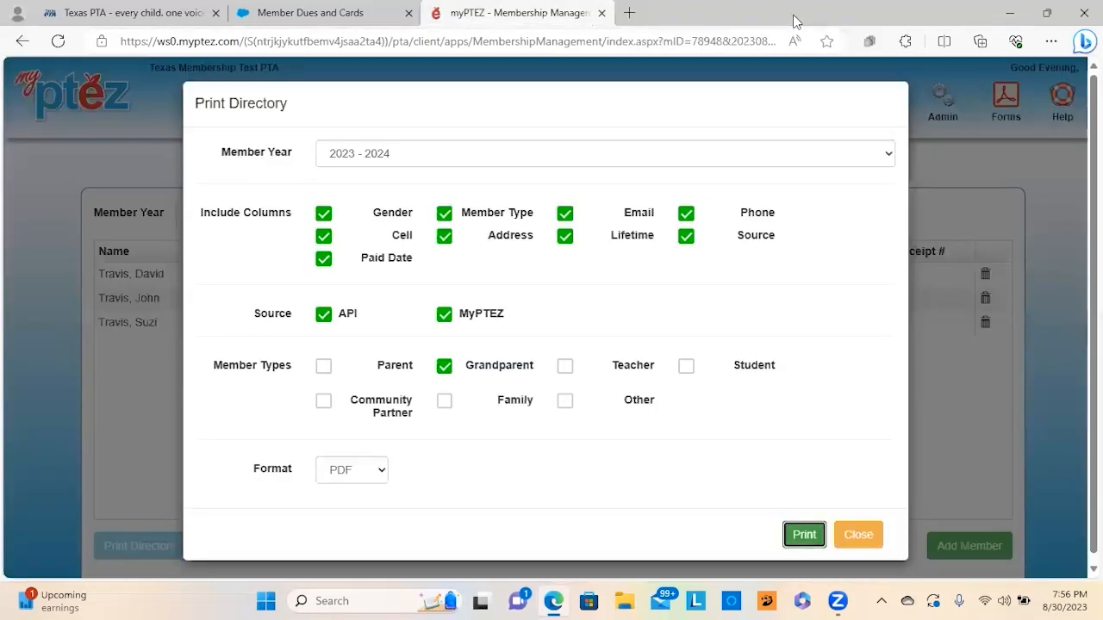
pyautogui.click(322, 368)
pyautogui.click(323, 400)
pyautogui.click(445, 402)
pyautogui.click(564, 366)
pyautogui.click(565, 401)
pyautogui.click(686, 367)
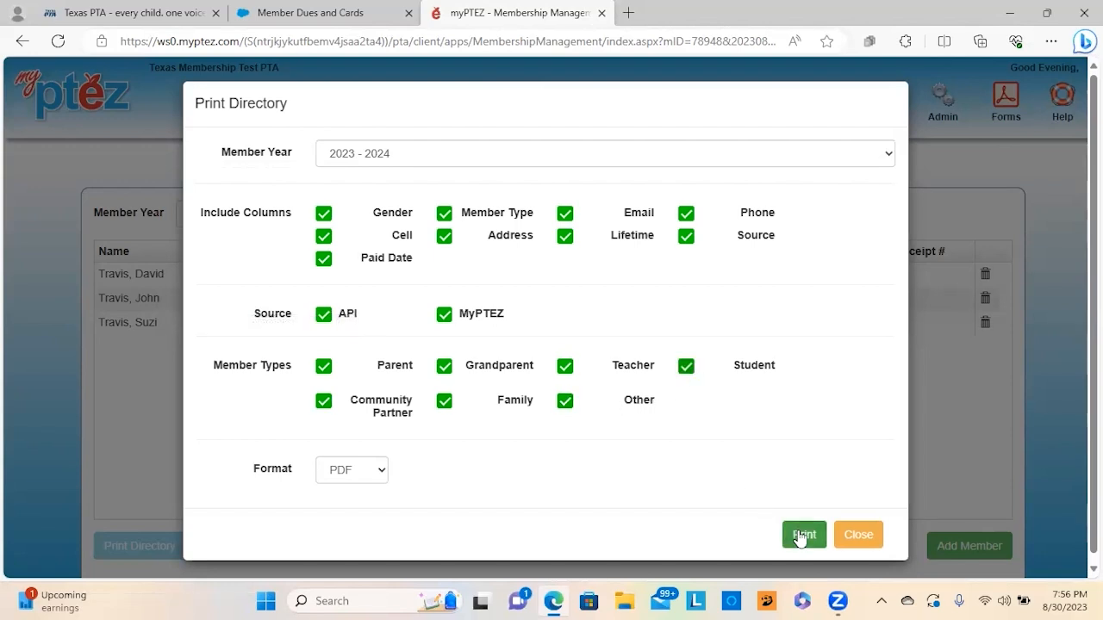
# Step: Print the all-types directory listing 3 members, then close the PDF and the Print Directory dialog
pyautogui.click(802, 535)
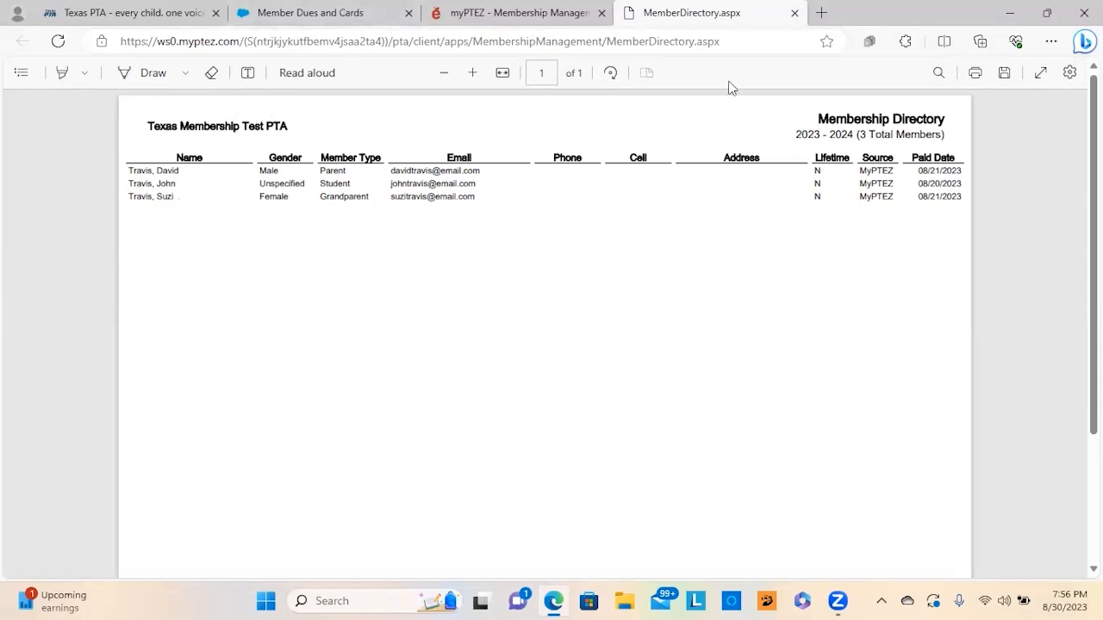
pyautogui.click(794, 13)
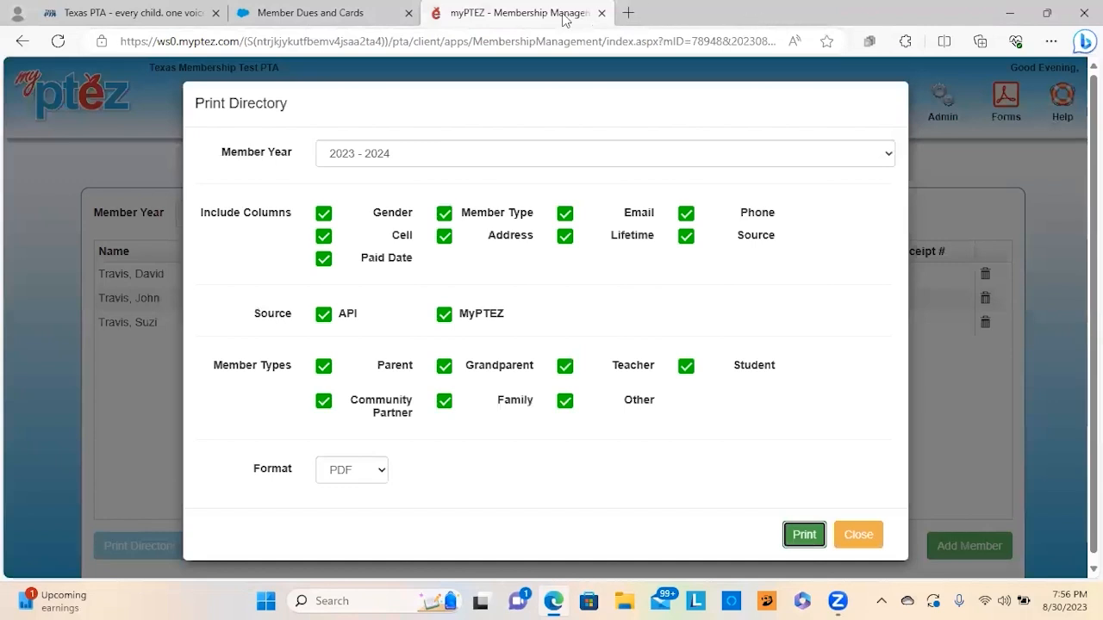
pyautogui.click(862, 541)
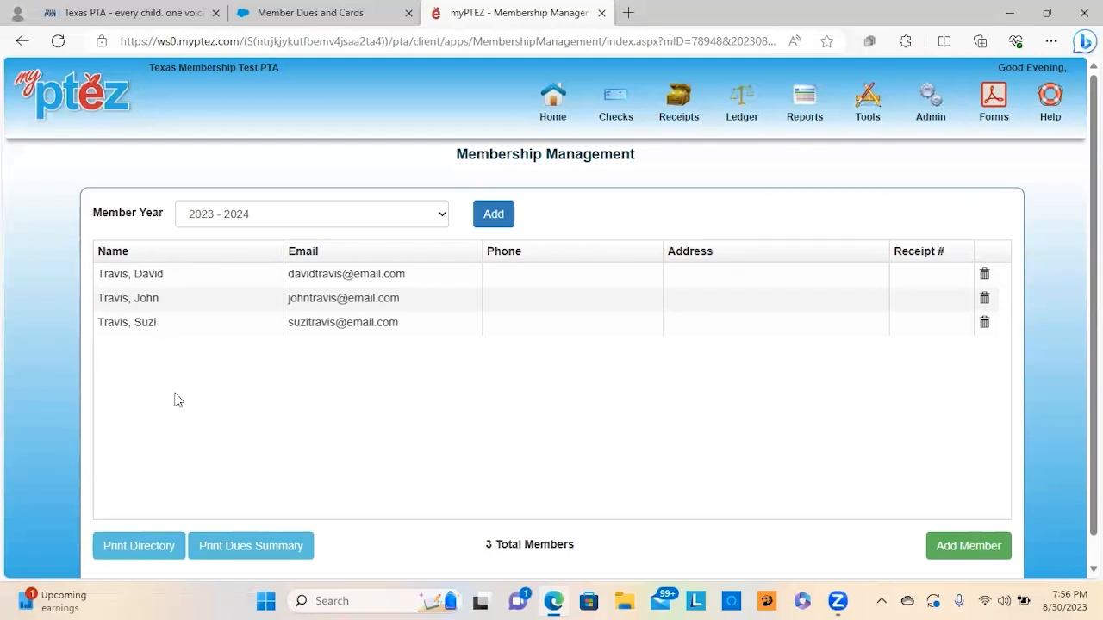
# Step: Open the Print Dues Summary dialog from below the member list
pyautogui.click(246, 551)
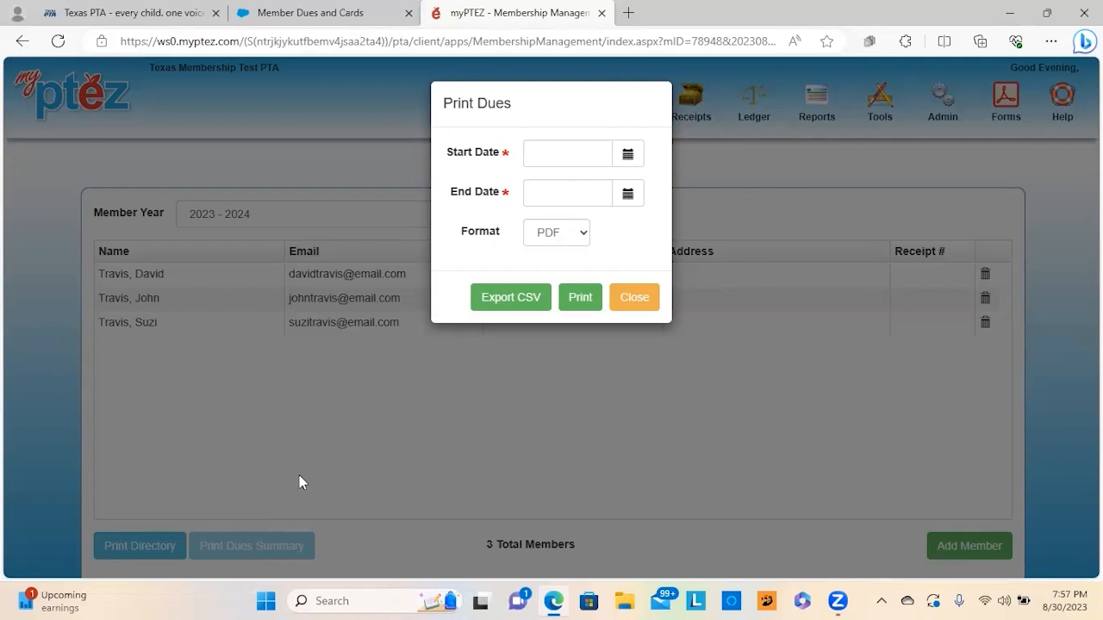
# Step: Export dues from 8/1/23 to 8/30/23 as CSV and open MembershipDues_8302023 in Excel
pyautogui.click(582, 149)
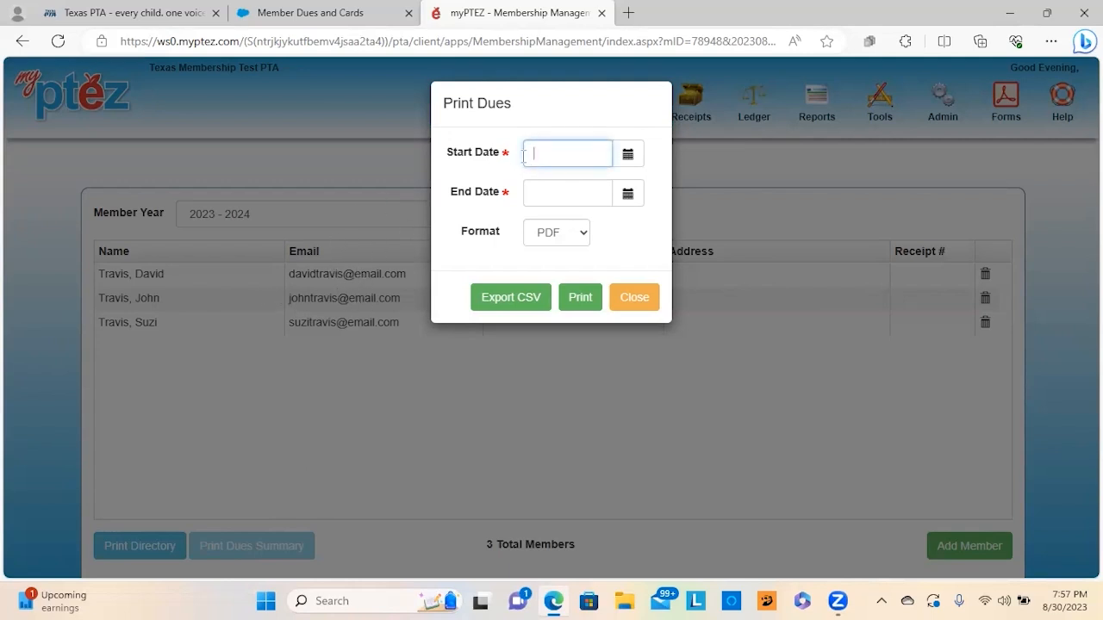
pyautogui.write('8/1/23')
pyautogui.click(550, 197)
pyautogui.write('8/30/23')
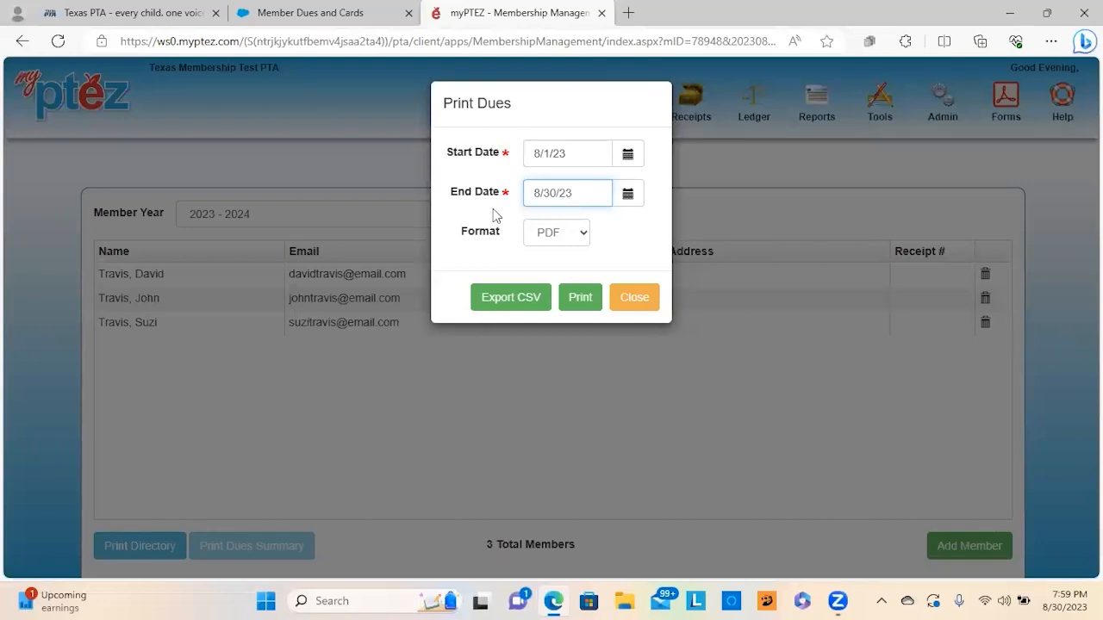
pyautogui.click(510, 299)
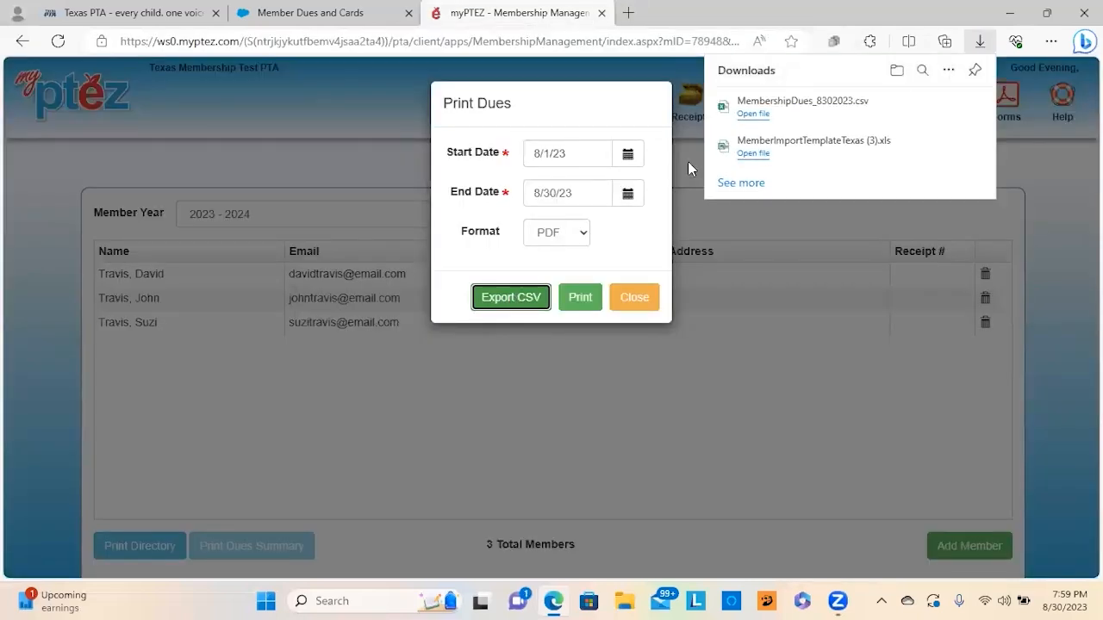
pyautogui.click(753, 114)
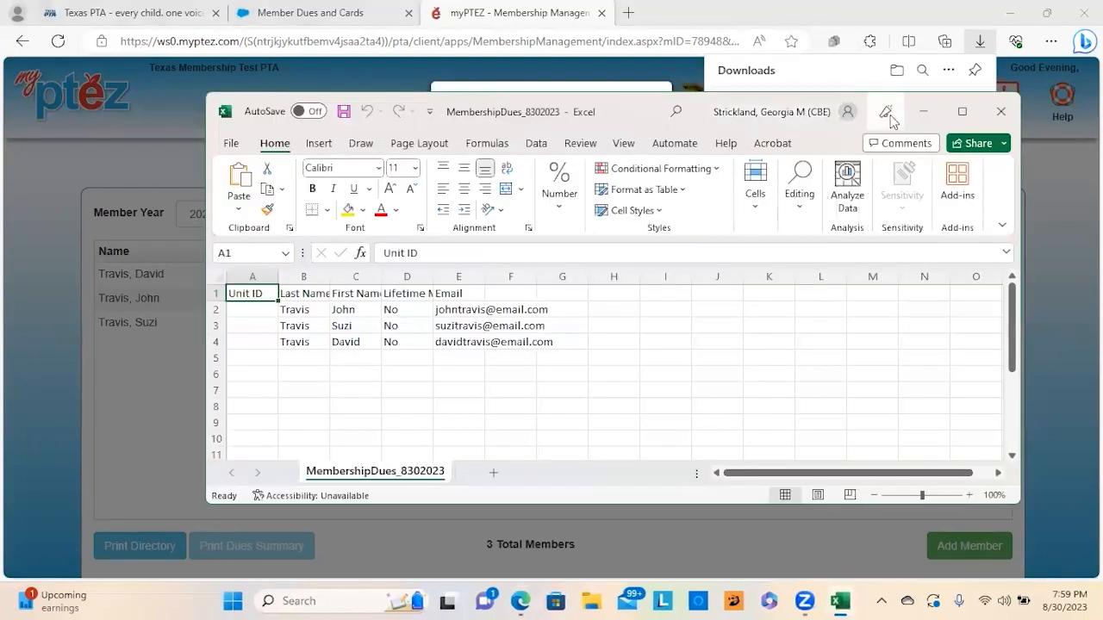
# Step: Maximize Excel and select A2:A4 to show the three members' empty Unit IDs, dismissing the privacy notice
pyautogui.click(962, 111)
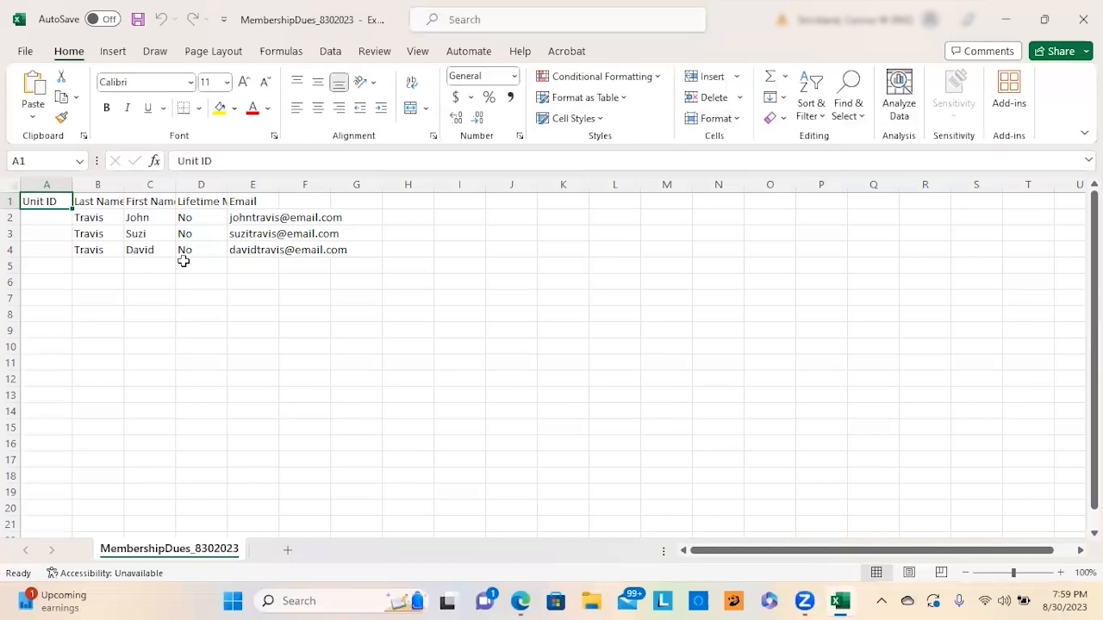
pyautogui.moveTo(42, 215); pyautogui.dragTo(45, 249)
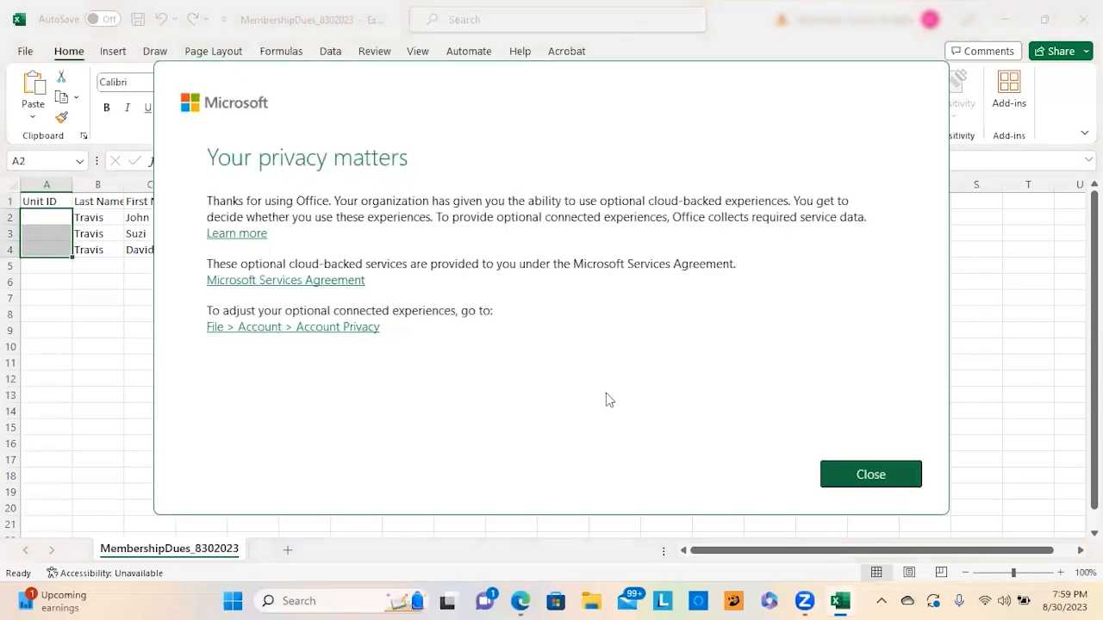
pyautogui.click(870, 475)
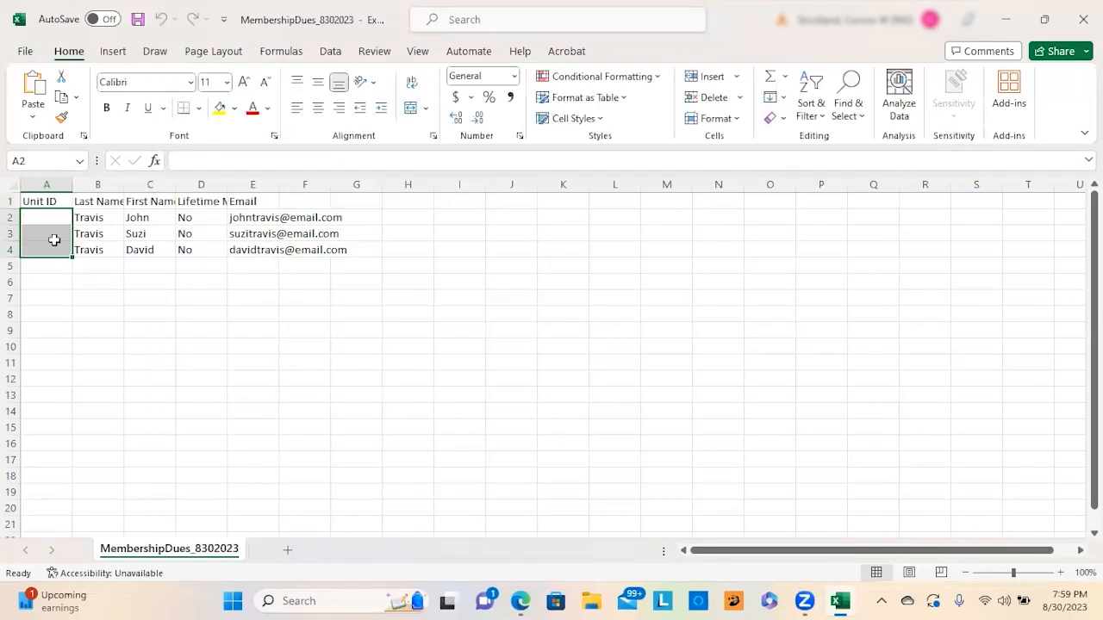
pyautogui.click(53, 262)
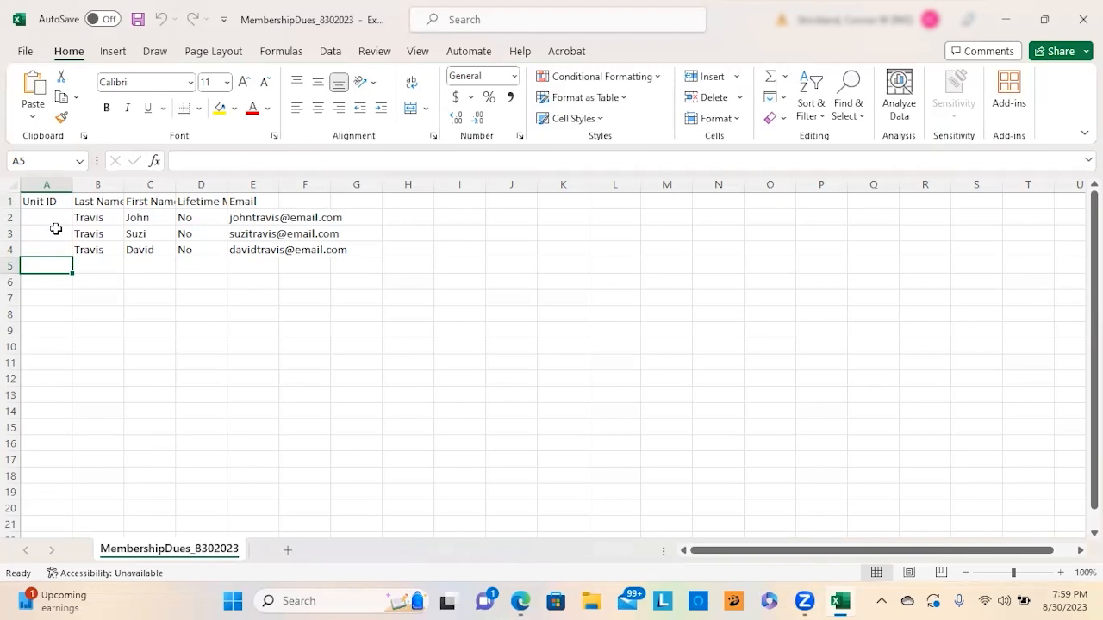
# Step: Close the dues spreadsheet and the Print Dues dialog in myPTEZ
pyautogui.click(1081, 17)
pyautogui.click(642, 303)
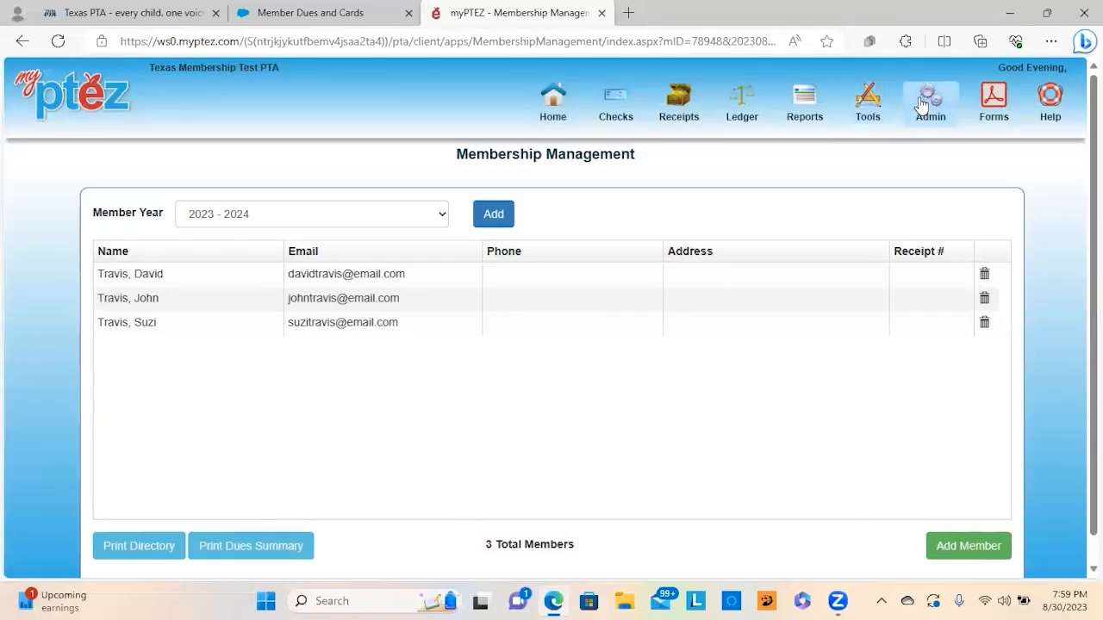
pyautogui.click(921, 100)
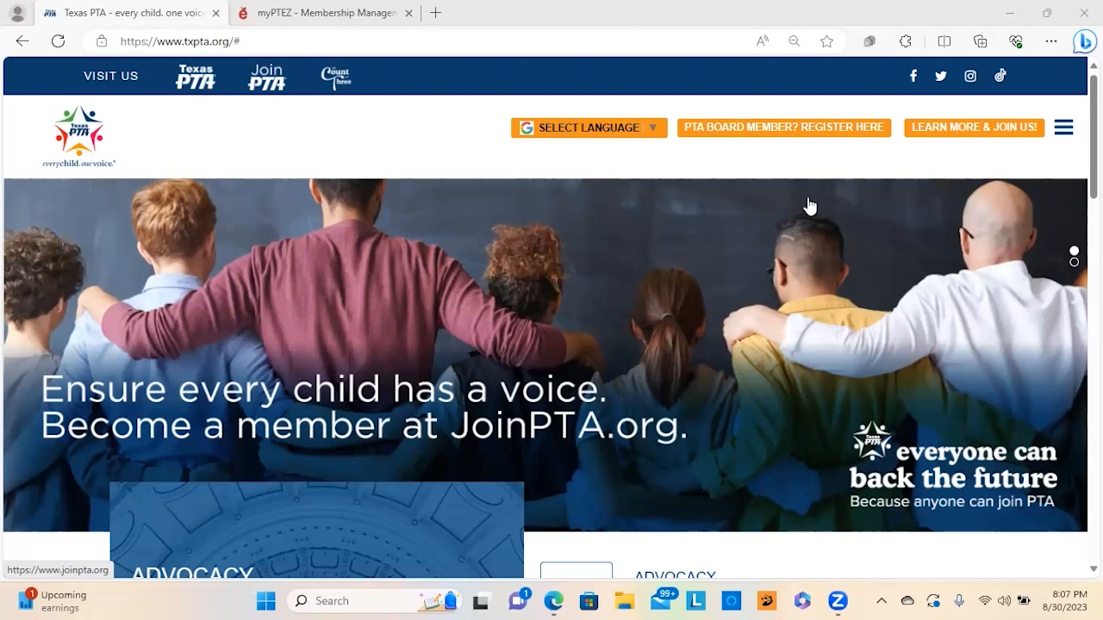
# Step: Go to txpta.org's Digital Rosters, Dues and Member Cards page and launch the Member Dues portal
pyautogui.moveTo(1064, 131)
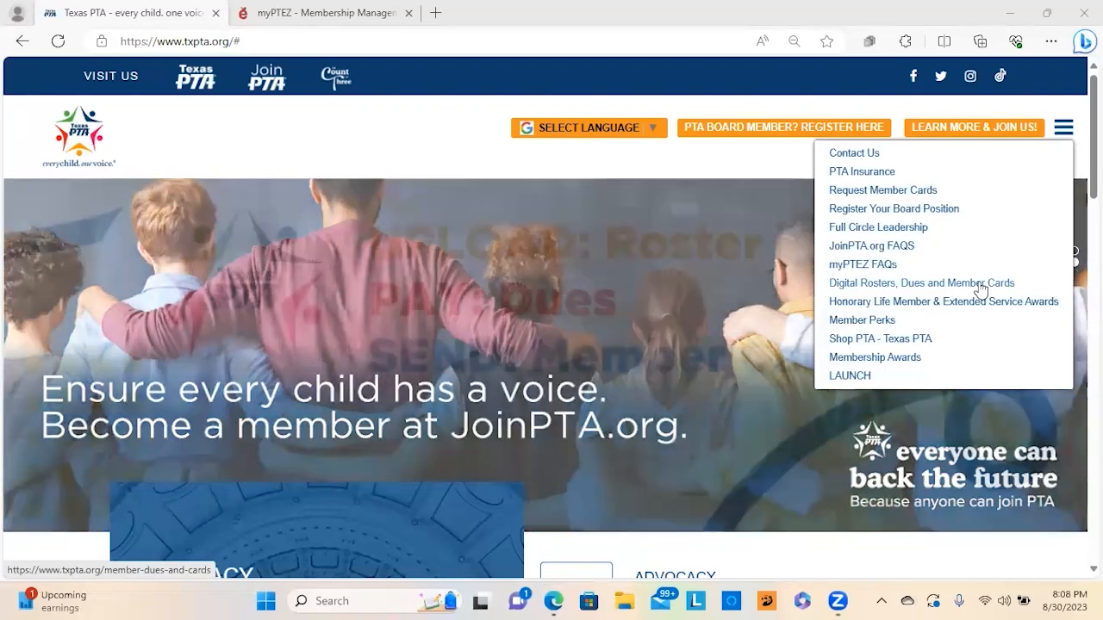
pyautogui.click(980, 290)
pyautogui.scroll(-5, 861, 345)
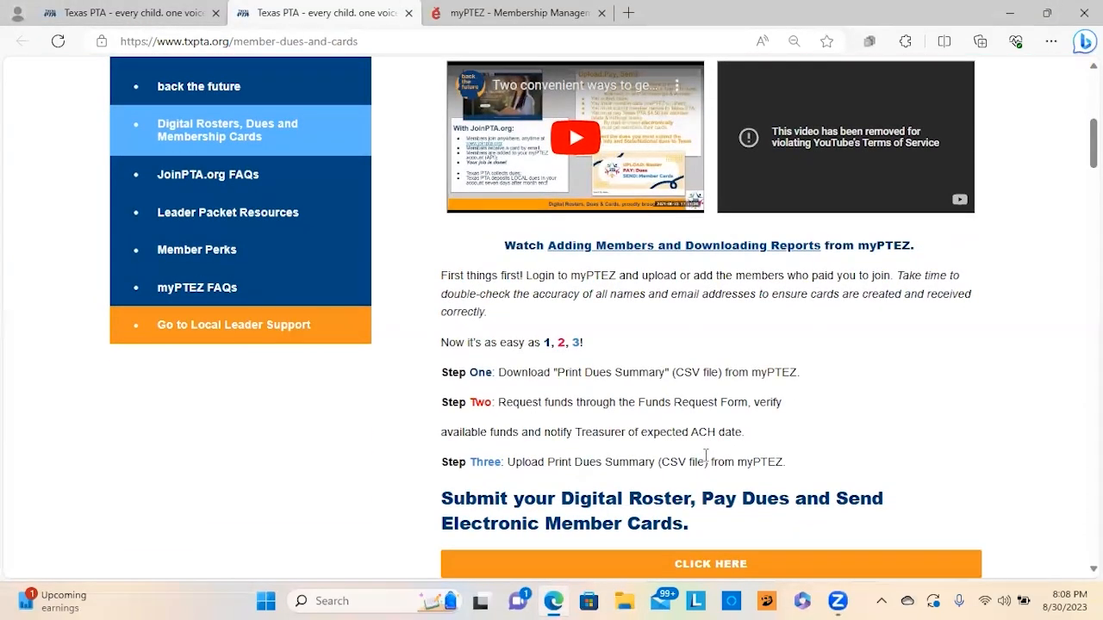
pyautogui.scroll(-2, 705, 461)
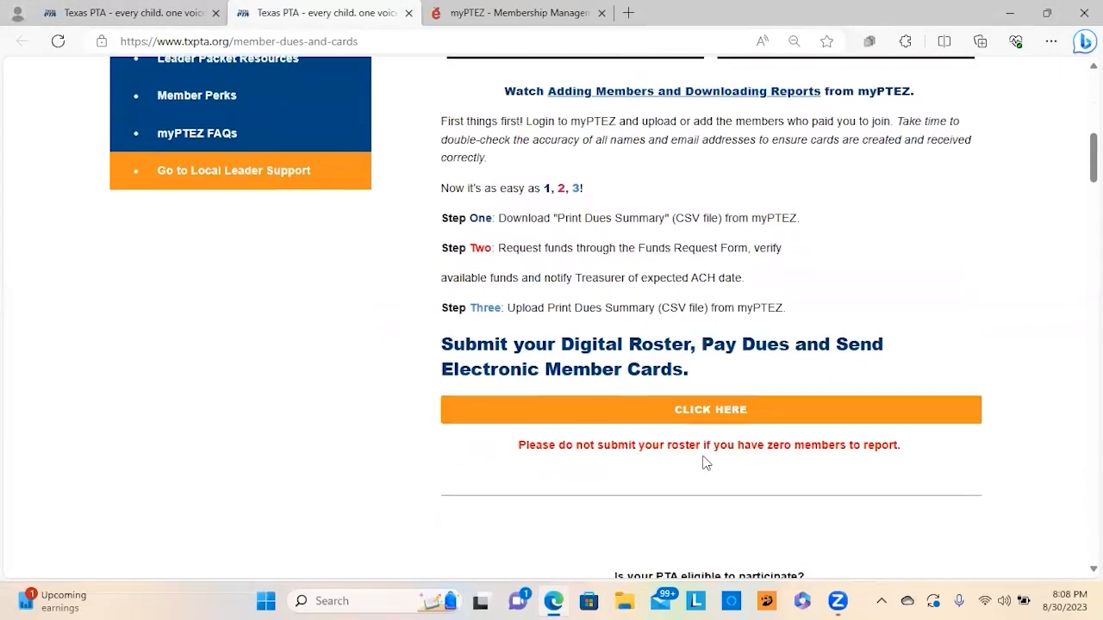
pyautogui.click(599, 414)
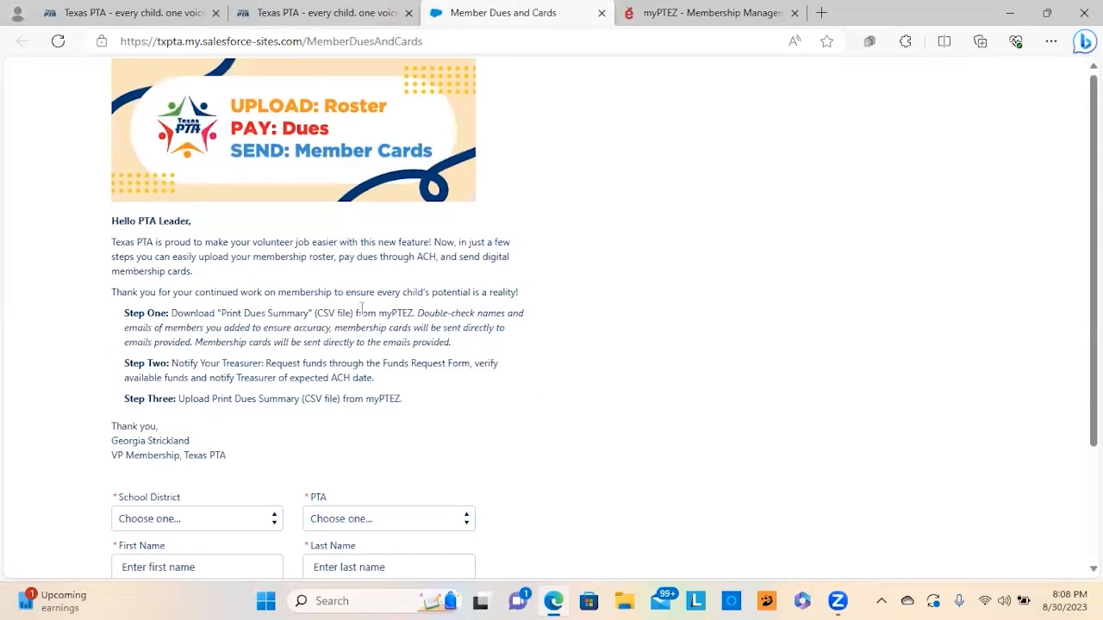
# Step: Return to the member dues information page tab and scroll back to its top
pyautogui.scroll(-2, 361, 308)
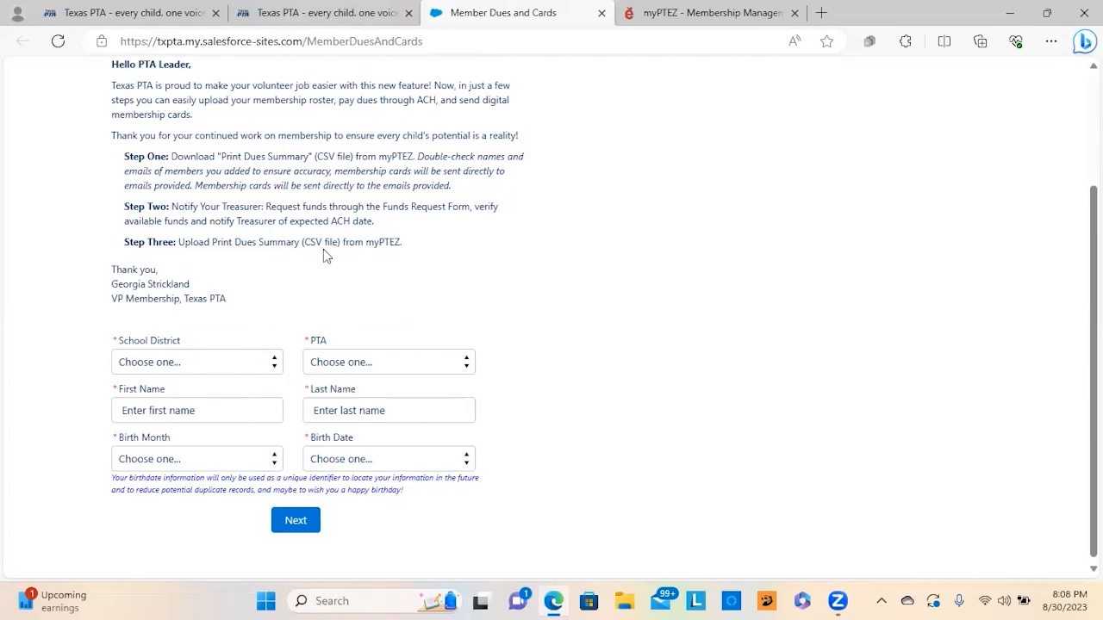
pyautogui.scroll(1, 324, 250)
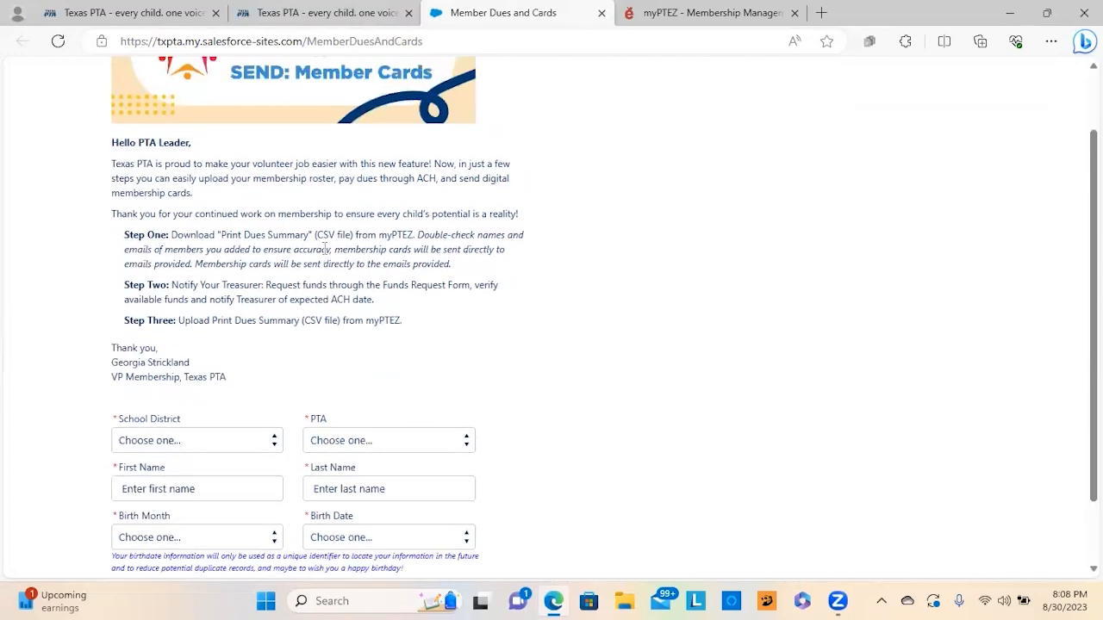
pyautogui.click(371, 13)
pyautogui.scroll(3, 1073, 125)
pyautogui.scroll(4, 1073, 125)
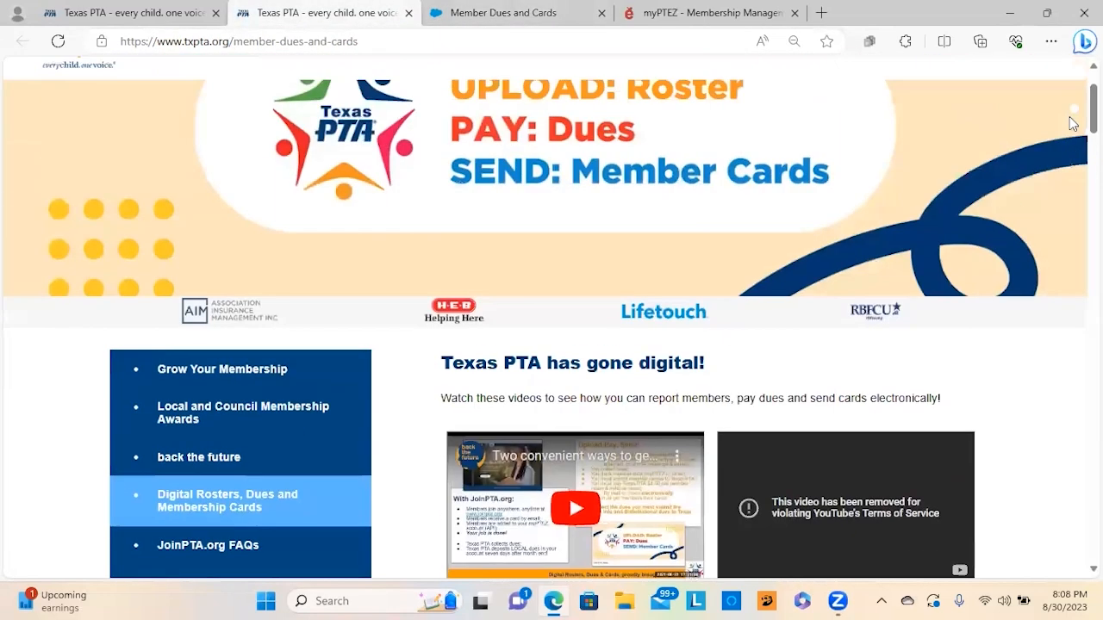
pyautogui.moveTo(1065, 136)
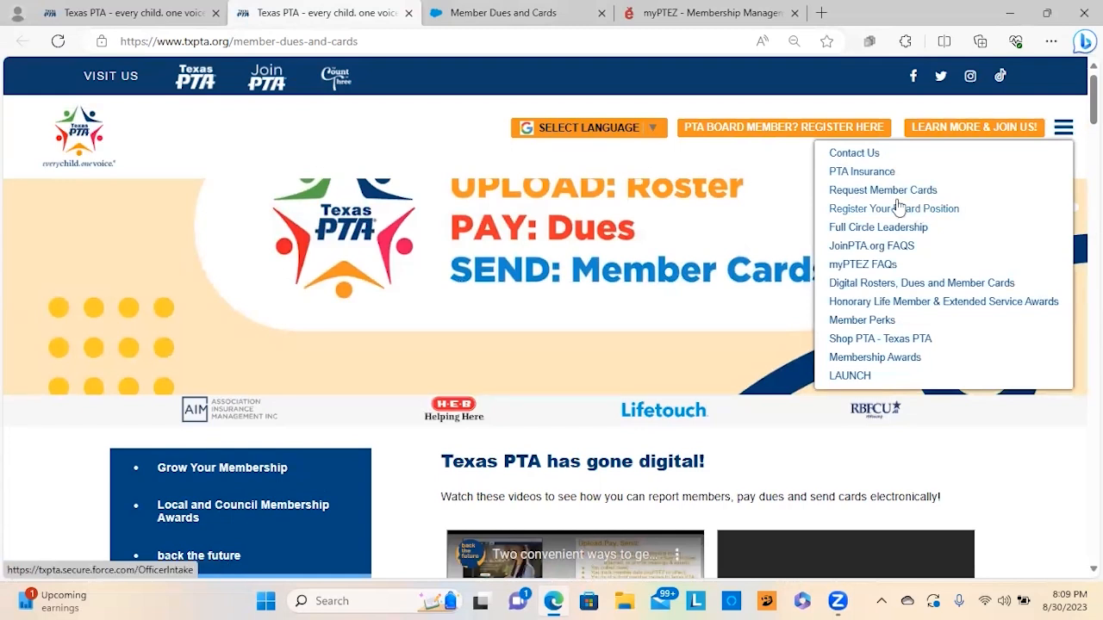
# Step: In the portal form, select Statewide ISD as school district and Lone Star Statewide as PTA
pyautogui.click(528, 11)
pyautogui.scroll(-1, 371, 212)
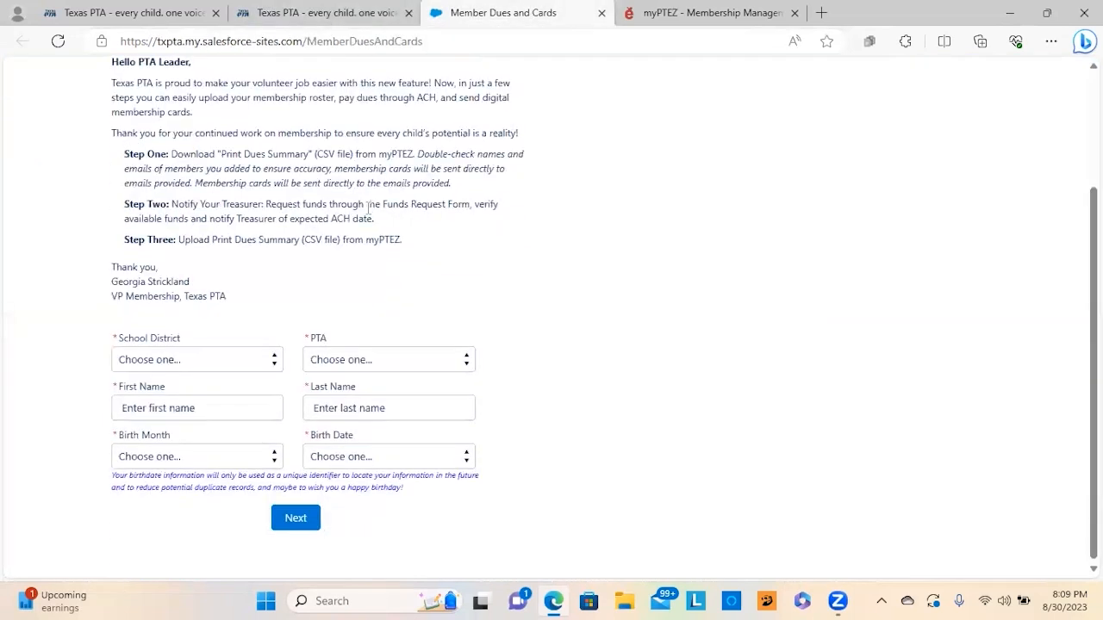
pyautogui.click(241, 361)
pyautogui.scroll(-6, 254, 314)
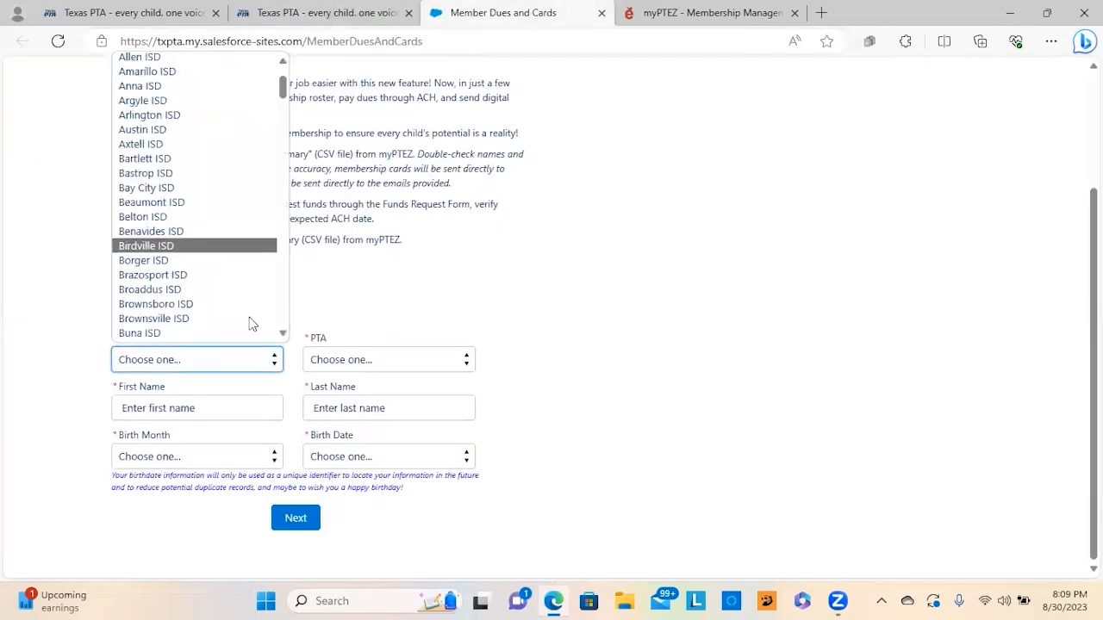
pyautogui.scroll(-3, 259, 311)
pyautogui.moveTo(284, 129); pyautogui.dragTo(293, 314)
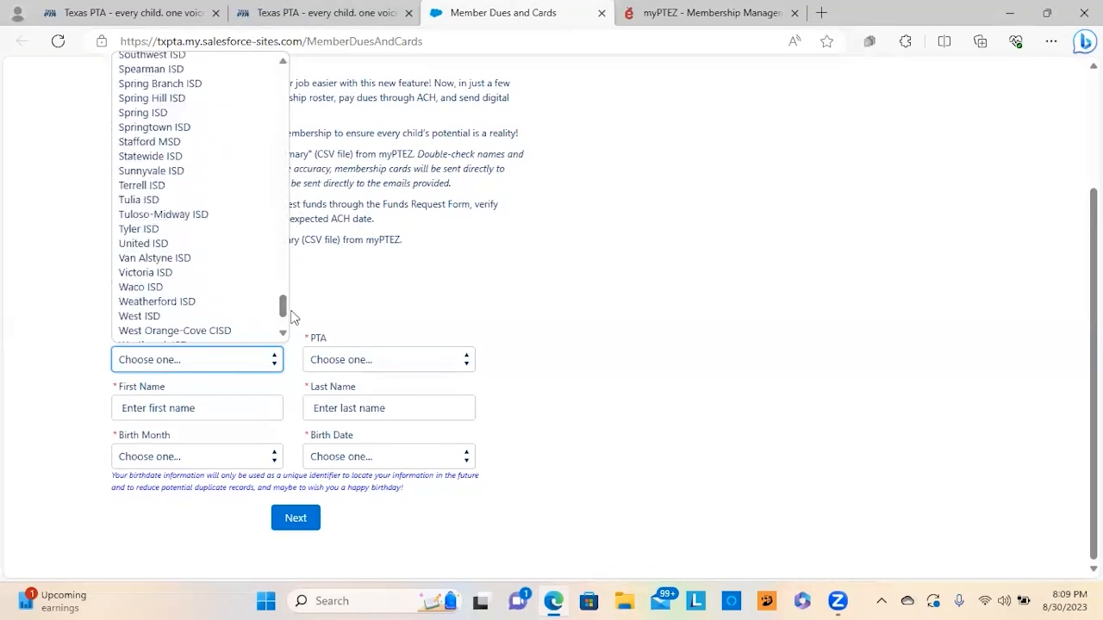
pyautogui.click(207, 156)
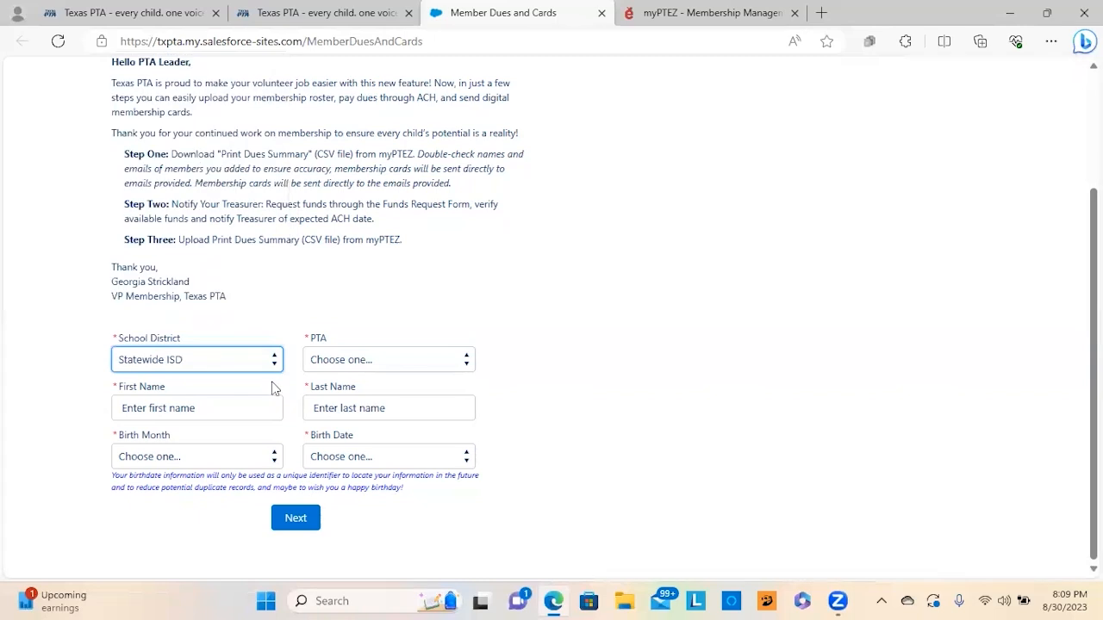
pyautogui.click(344, 360)
pyautogui.click(349, 397)
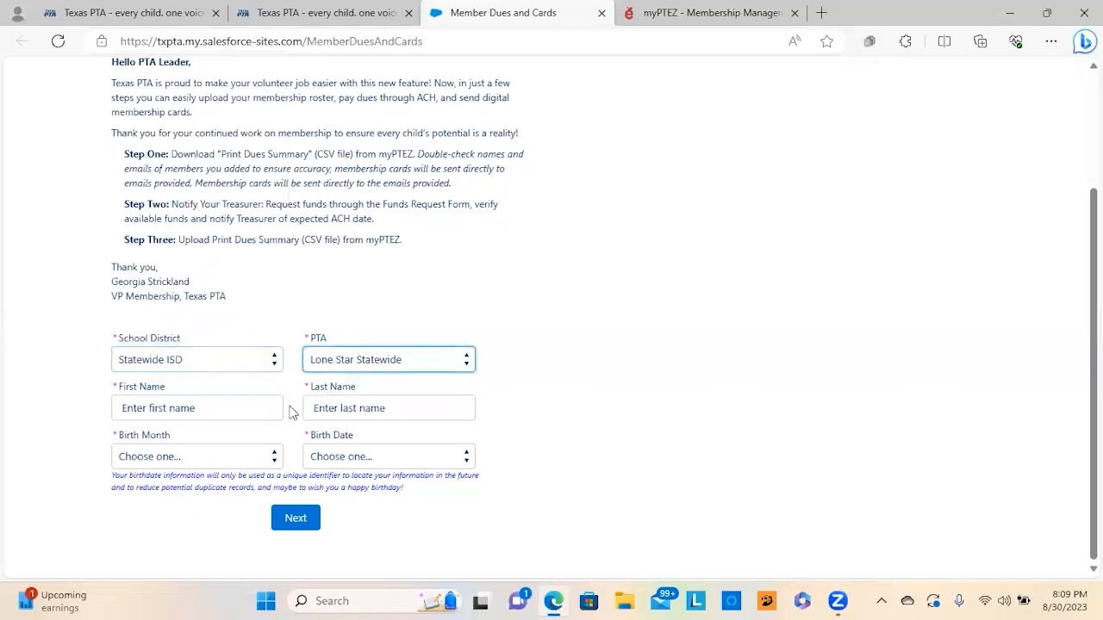
# Step: Enter the leader's first and last name and birth month and date, then submit to find a match
pyautogui.click(239, 405)
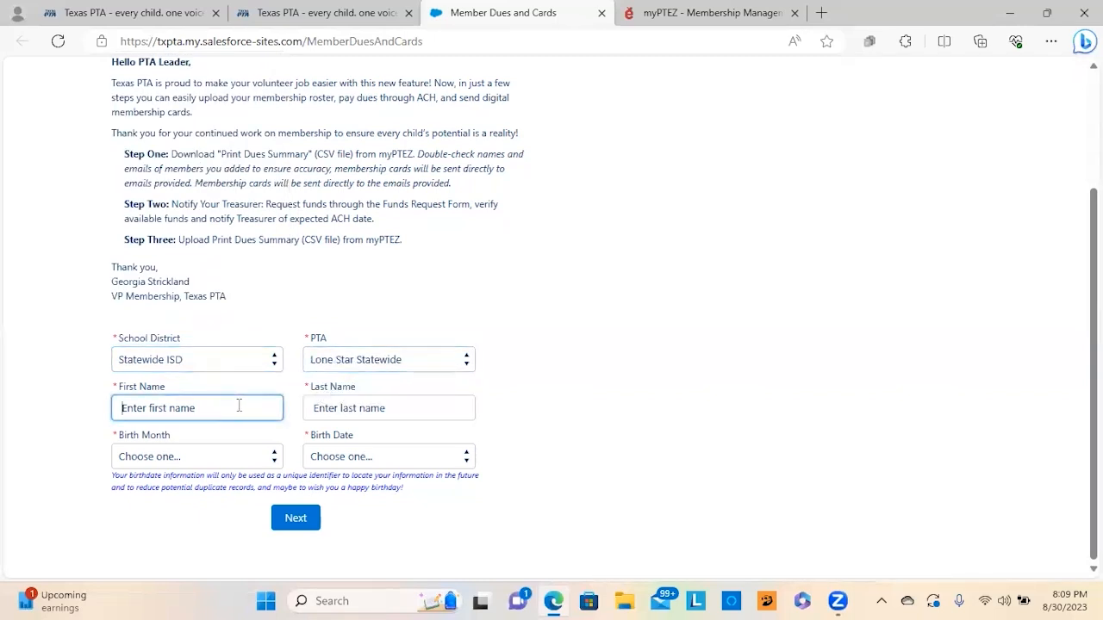
pyautogui.write('????')
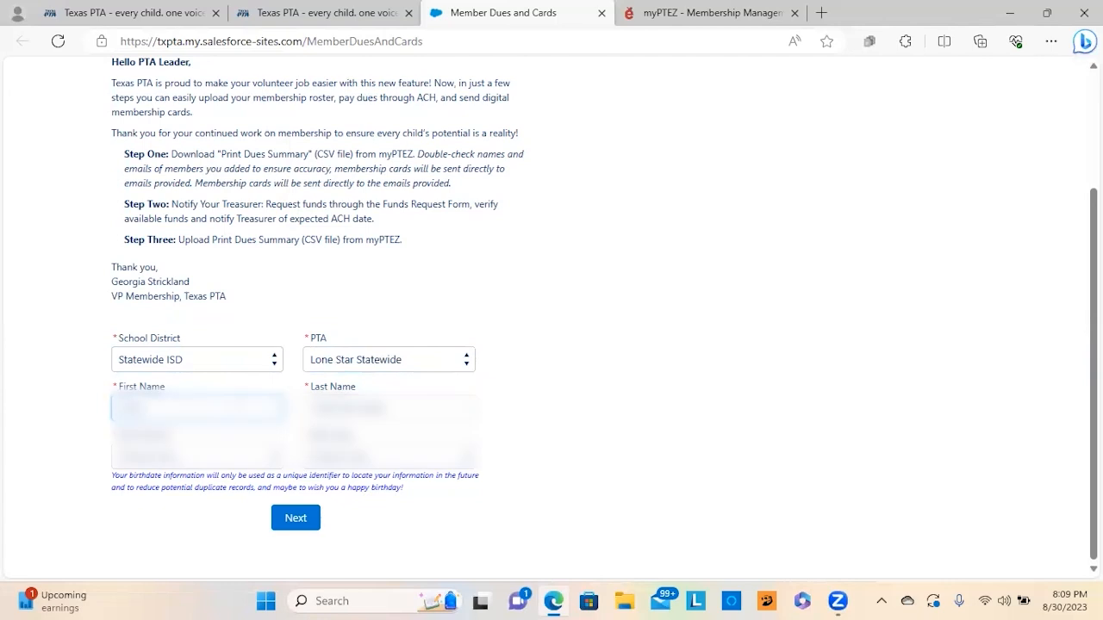
pyautogui.press('Tab')
pyautogui.write('????????')
pyautogui.press('Tab')
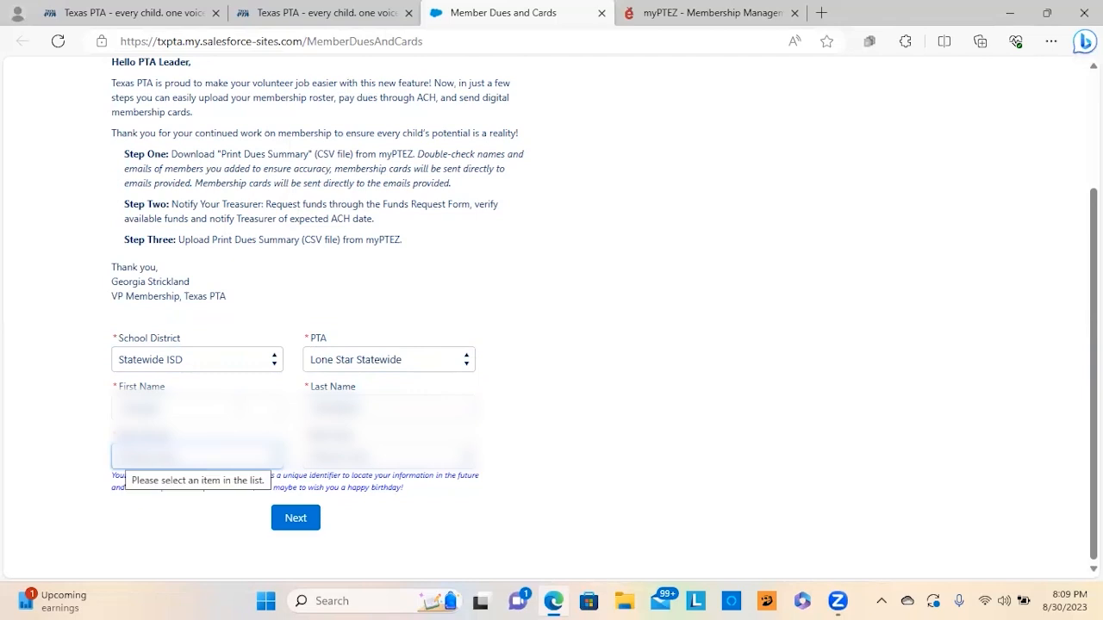
pyautogui.click(319, 461)
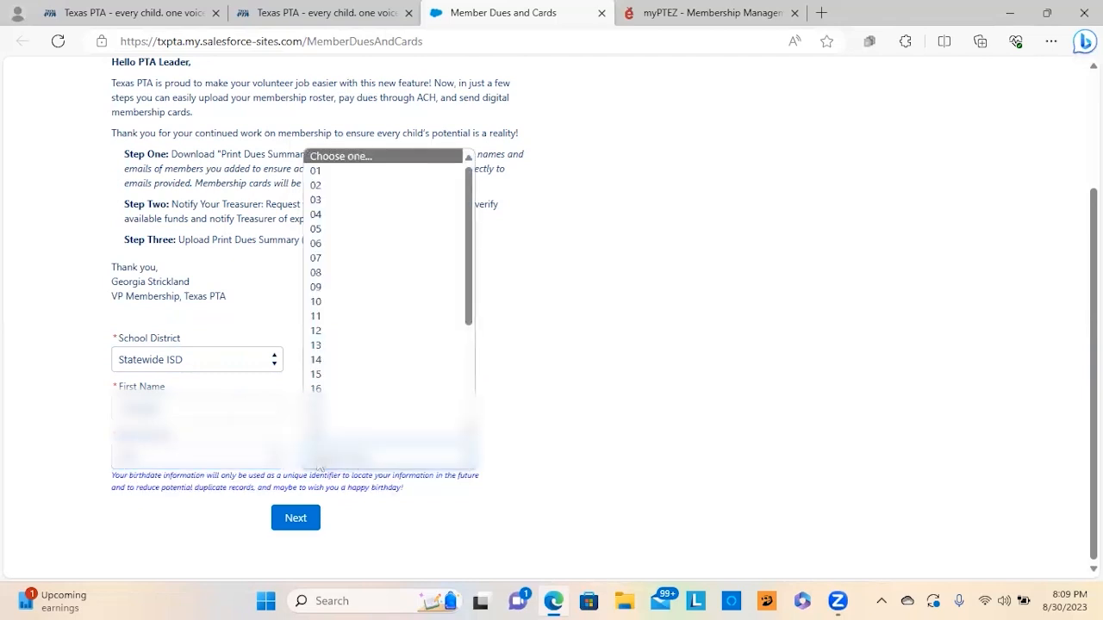
pyautogui.scroll(-1, 331, 435)
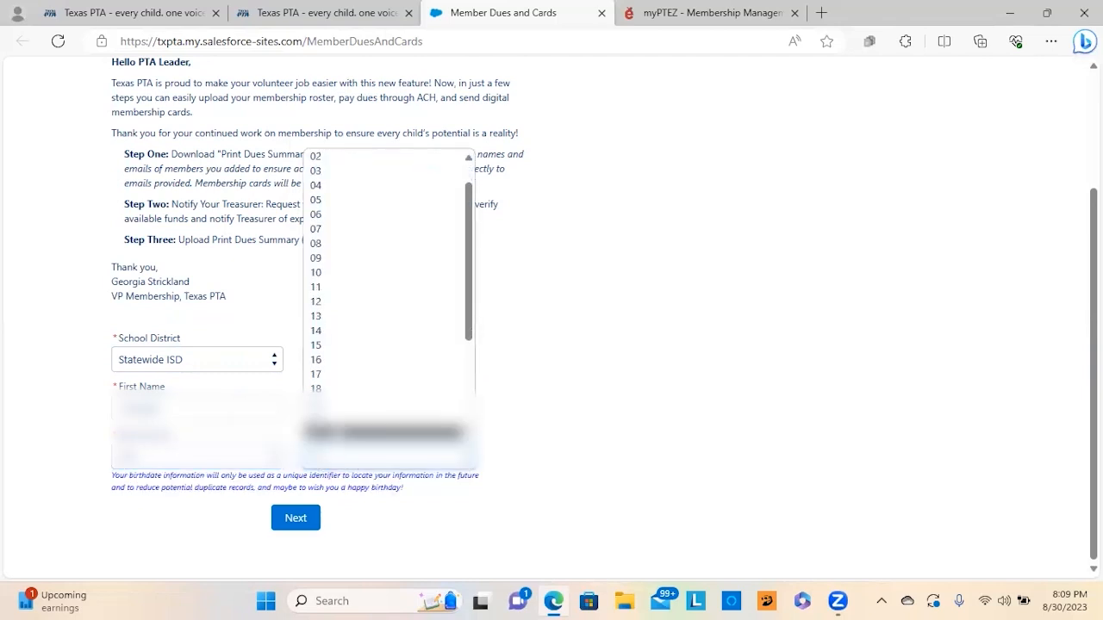
pyautogui.click(296, 518)
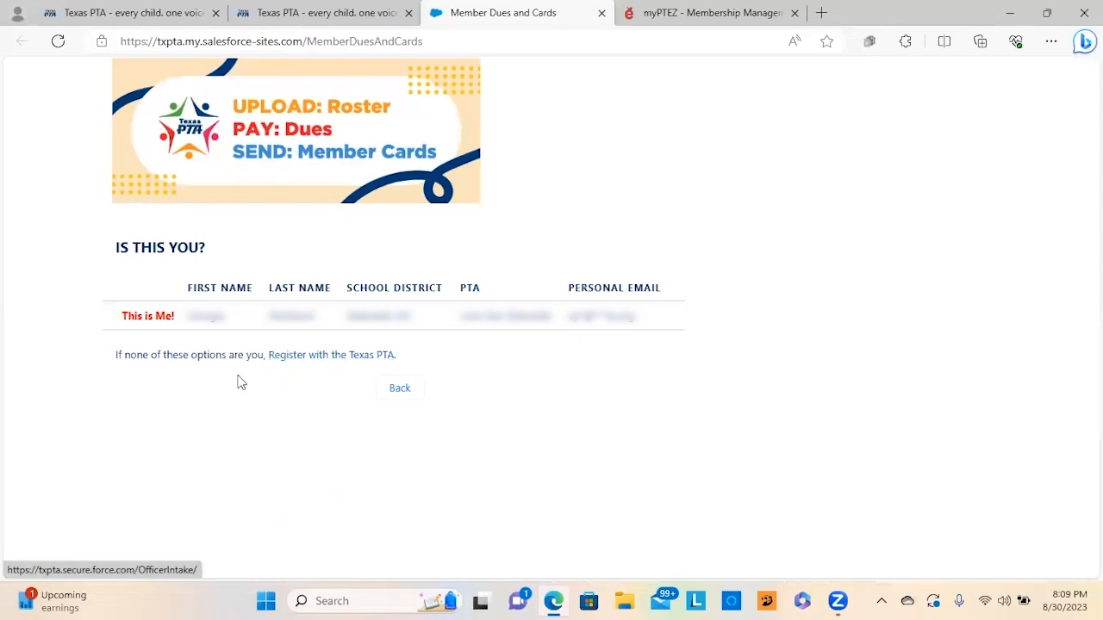
# Step: Confirm the matched leader record with 'This is Me!' to reach the Lone Star Statewide upload page
pyautogui.click(148, 317)
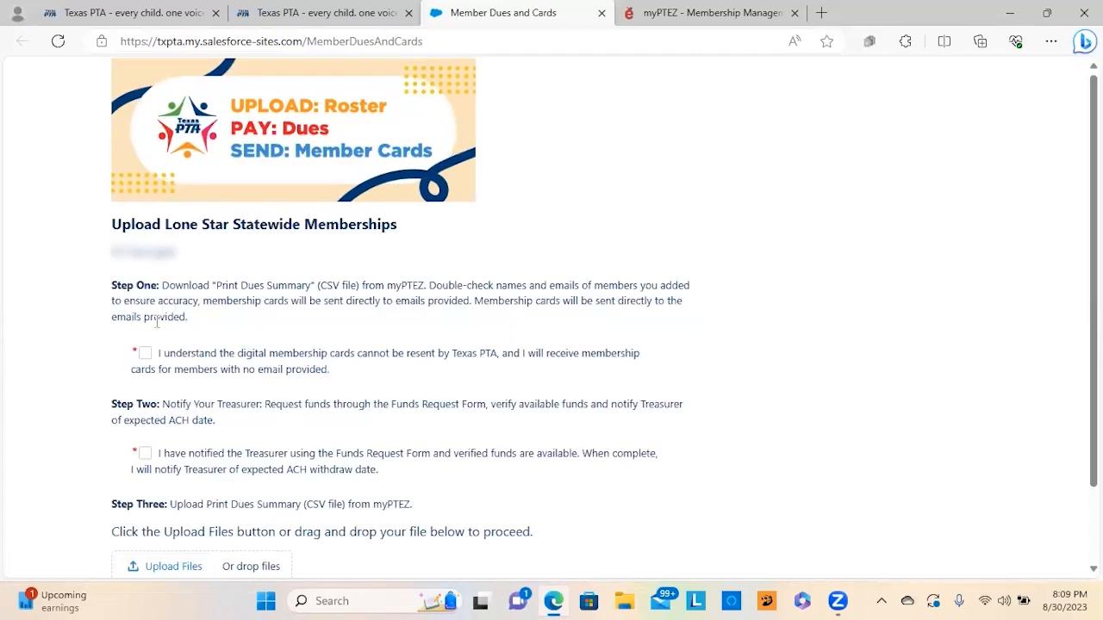
pyautogui.scroll(-2, 157, 324)
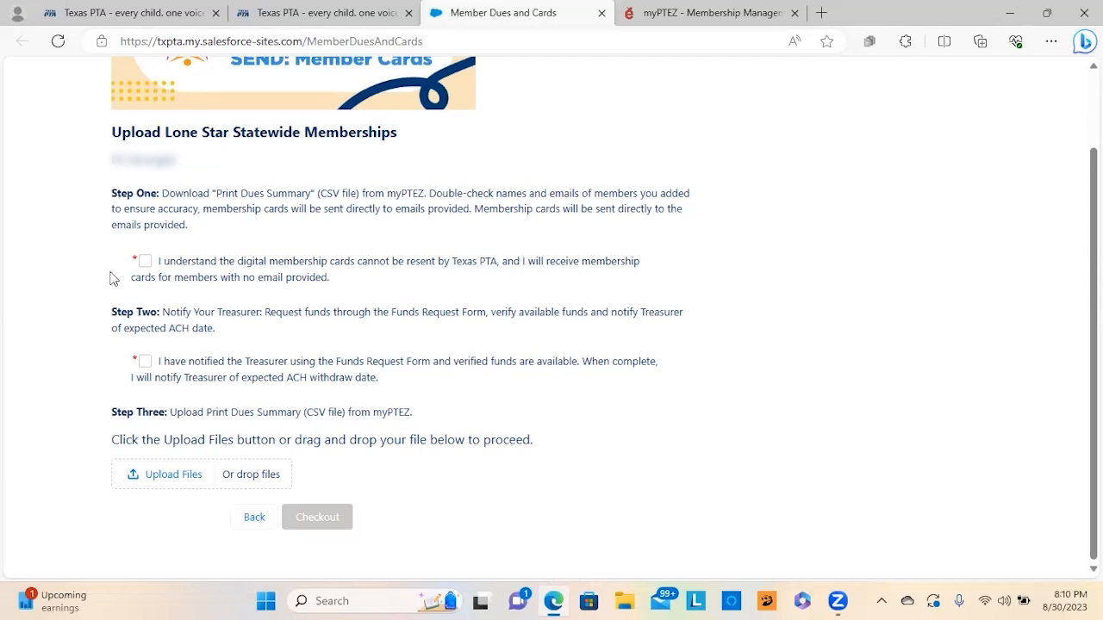
# Step: Acknowledge that membership cards can't be resent and that the treasurer was notified and funds verified
pyautogui.click(146, 264)
pyautogui.click(145, 361)
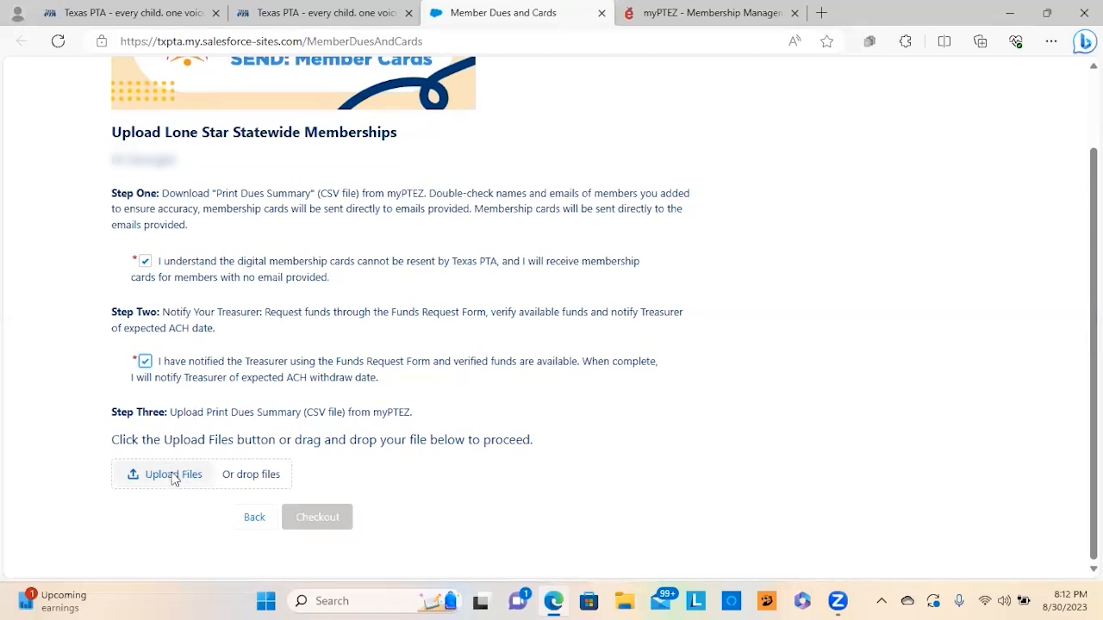
# Step: Upload MembershipDues_8302023.csv from Downloads, showing 3 regular members and $13.50 total dues
pyautogui.click(178, 479)
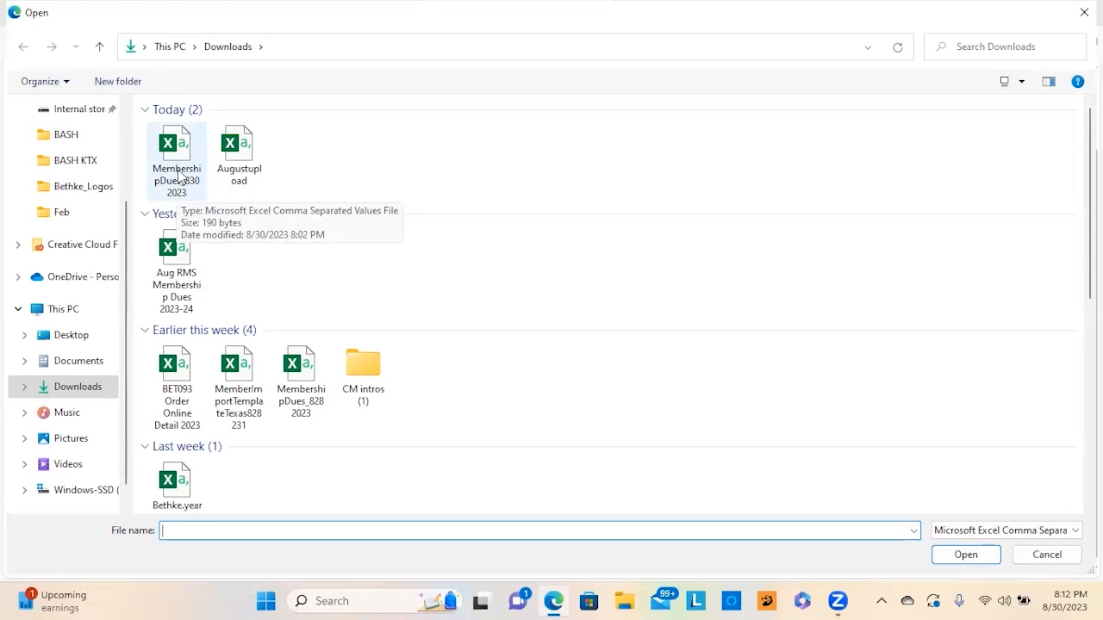
pyautogui.click(178, 175)
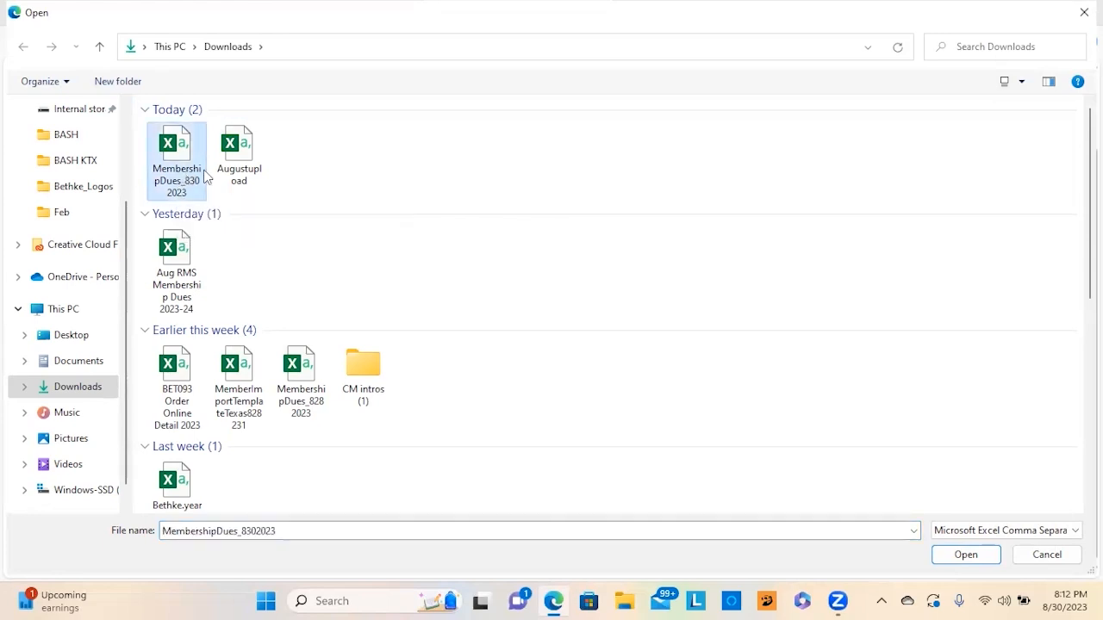
pyautogui.click(954, 555)
pyautogui.scroll(-3, 308, 472)
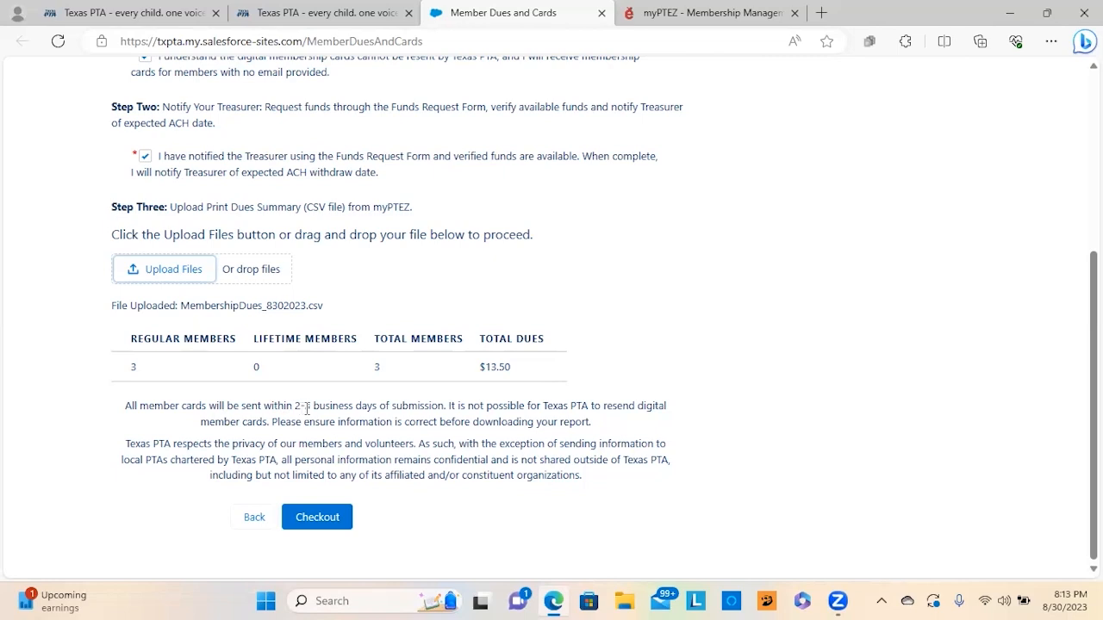
# Step: Check out the uploaded memberships and confirm the bank draft in the confirmation dialog
pyautogui.click(318, 520)
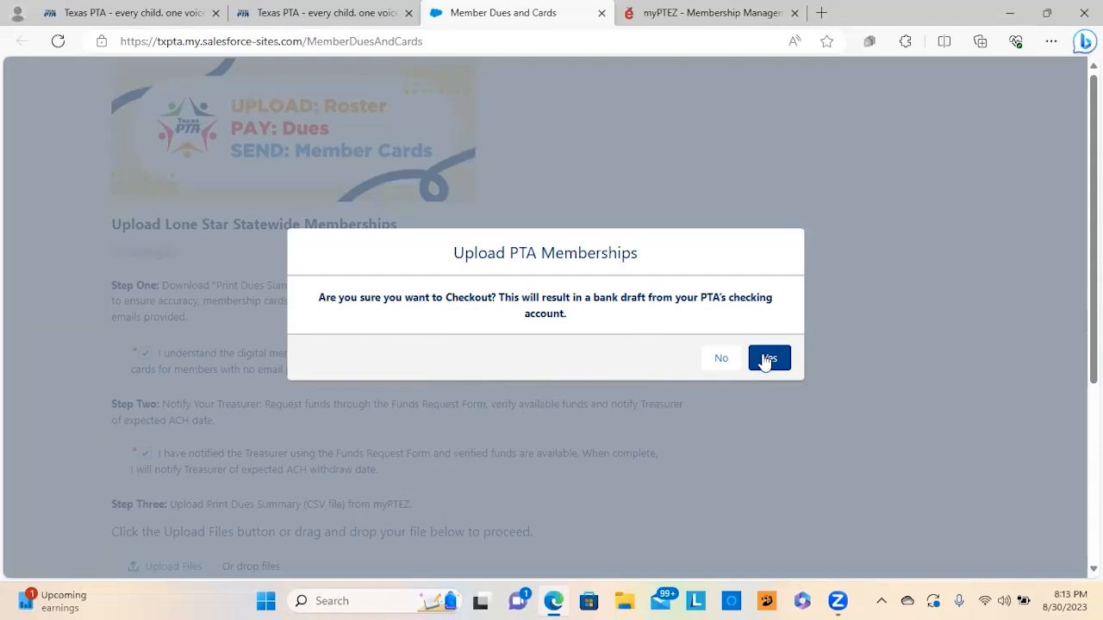
pyautogui.click(766, 363)
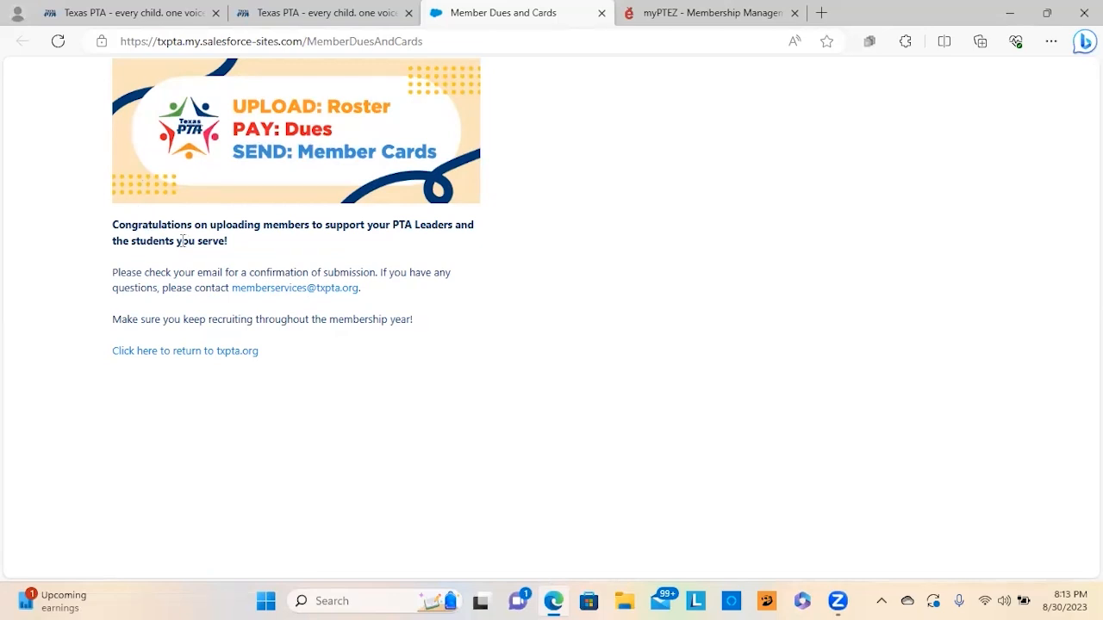
# Step: Switch back to the txpta.org home page tab
pyautogui.moveTo(192, 225); pyautogui.dragTo(111, 228)
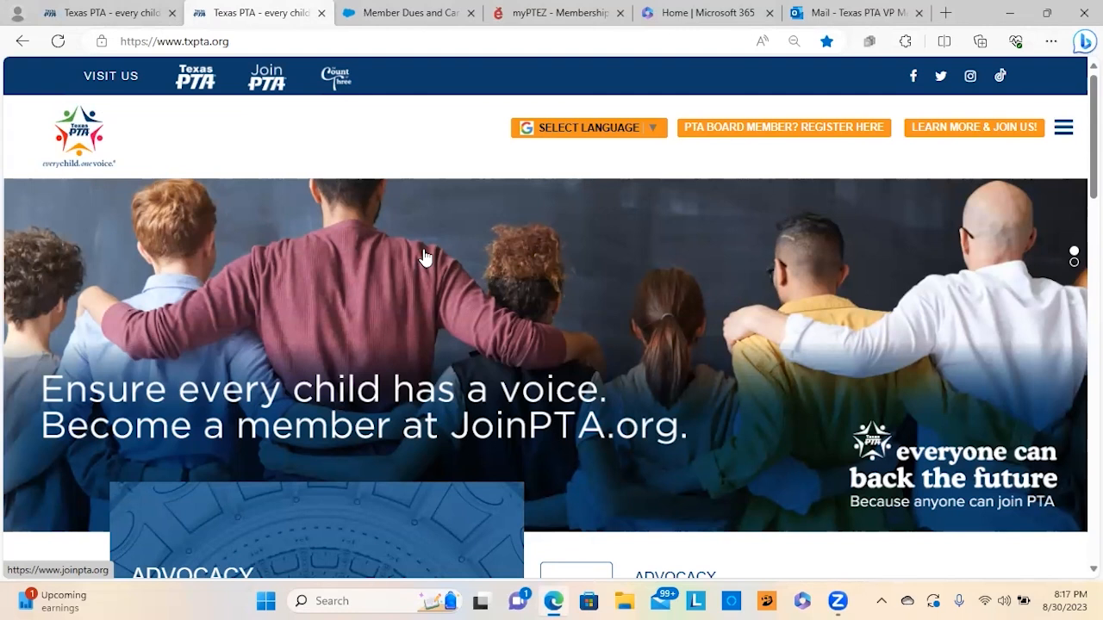
# Step: Open Digital Rosters, Dues and Member Cards from the site menu and scroll to 'Texas PTA has gone digital!'
pyautogui.click(1064, 128)
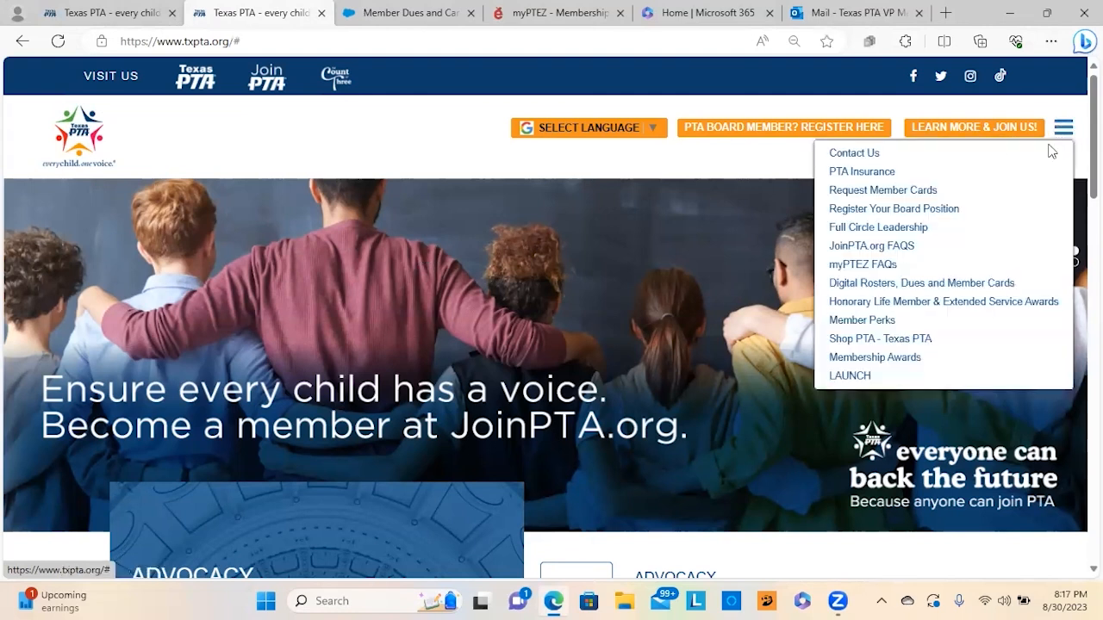
pyautogui.moveTo(1061, 129)
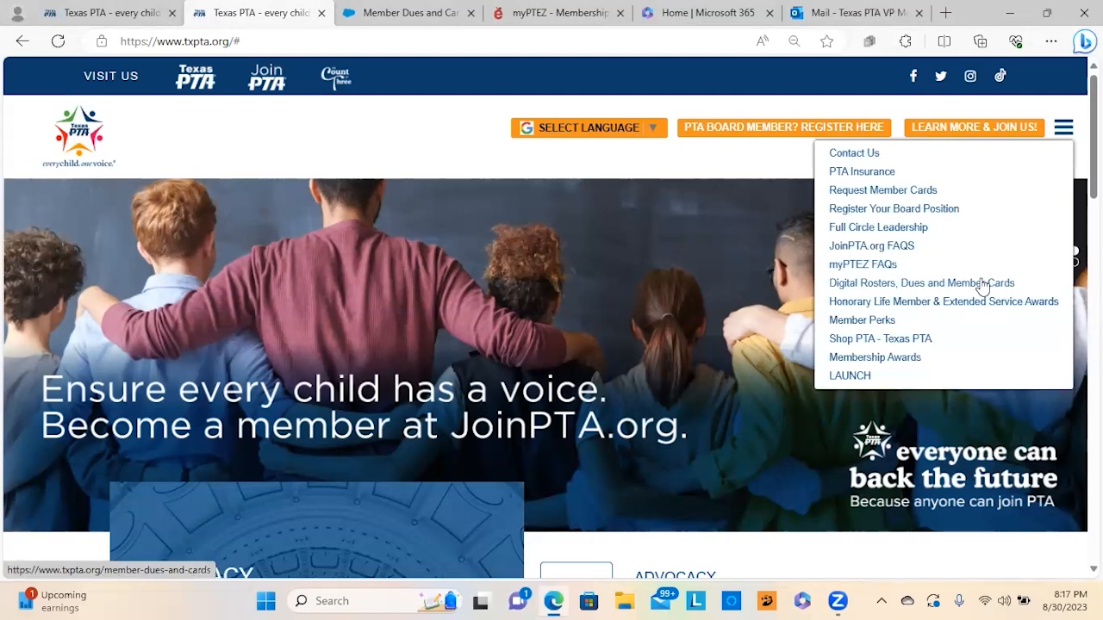
pyautogui.click(982, 284)
pyautogui.scroll(-5, 322, 295)
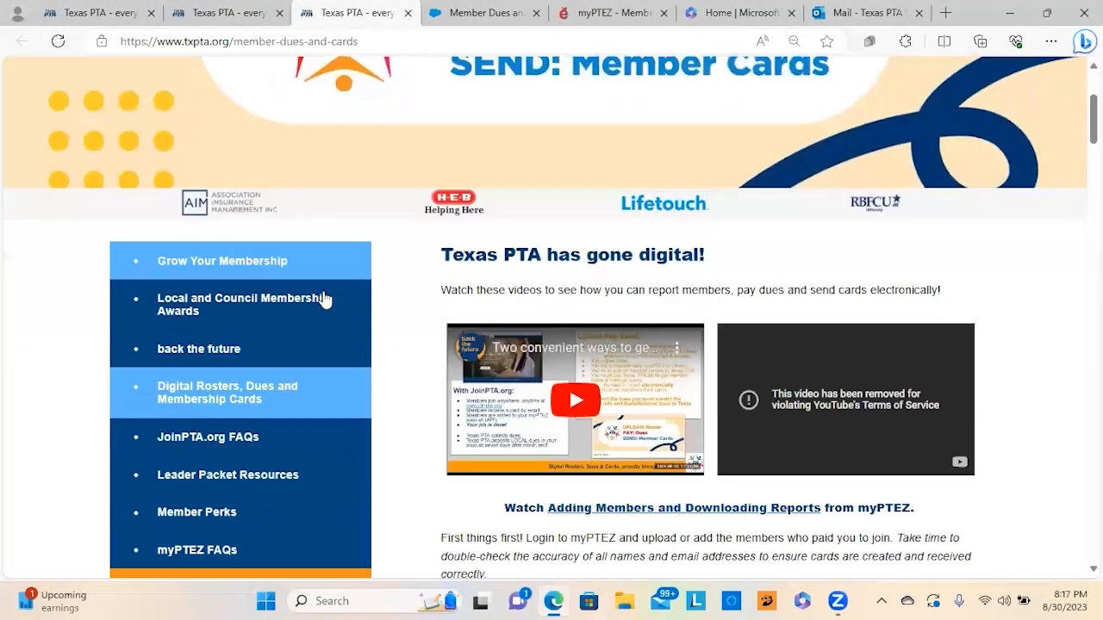
pyautogui.scroll(-3, 454, 385)
# Step: Launch the blank Member Dues and Cards form in a new tab via CLICK HERE
pyautogui.click(546, 330)
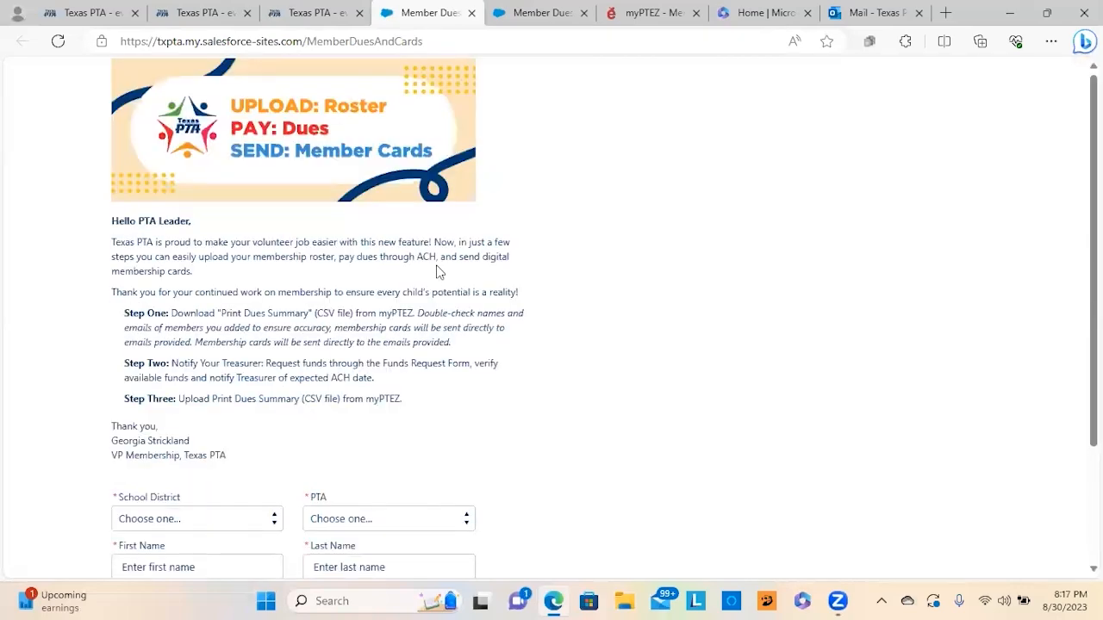
pyautogui.scroll(-1, 437, 272)
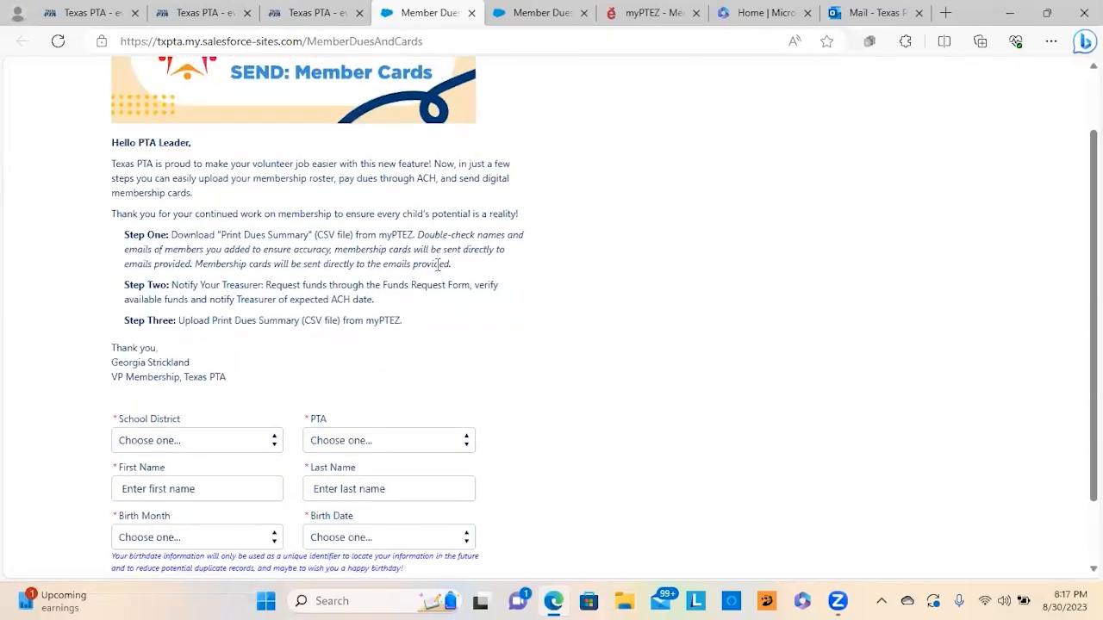